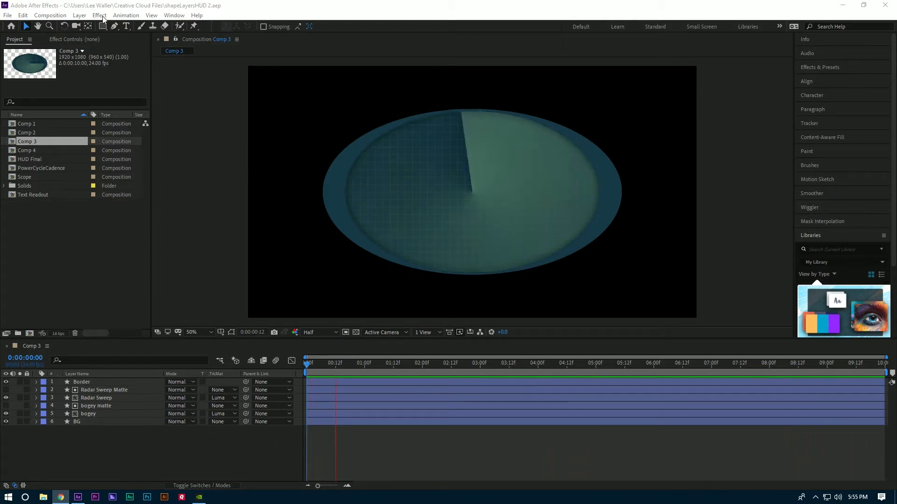
Create a new composition with the HDTV 1080 24 preset and a duration of 10 seconds.
click(51, 16)
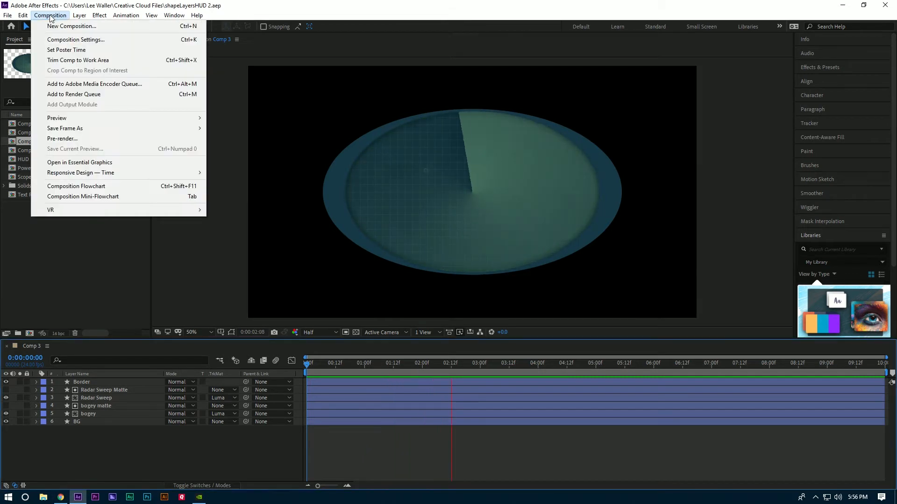
click(55, 28)
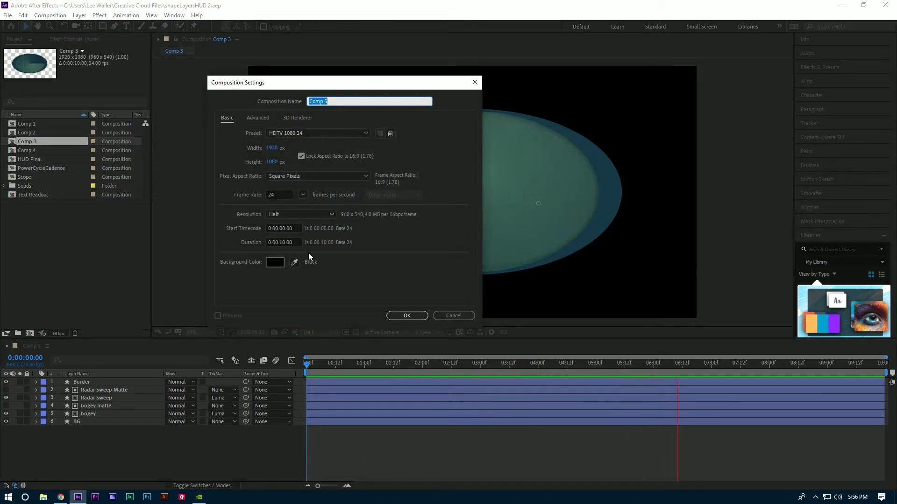
click(406, 316)
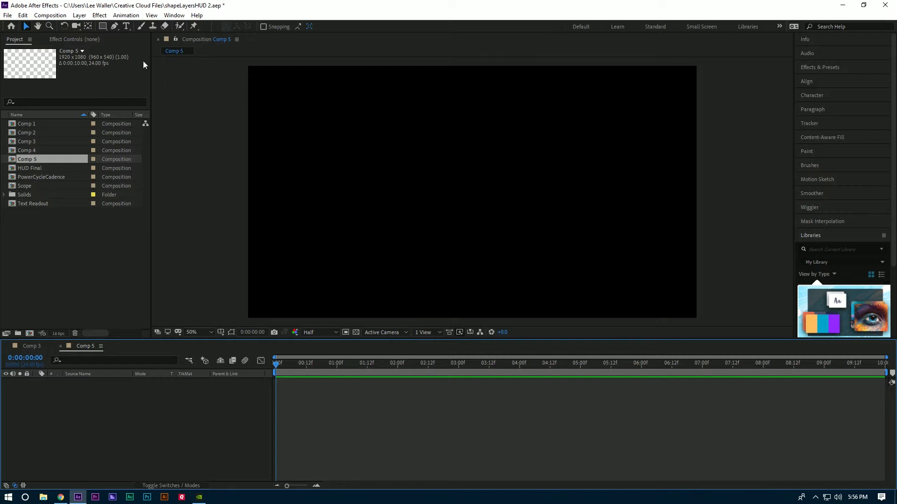
Add a shape layer containing an ellipse that fills the whole composition frame, using the Ellipse tool.
click(103, 27)
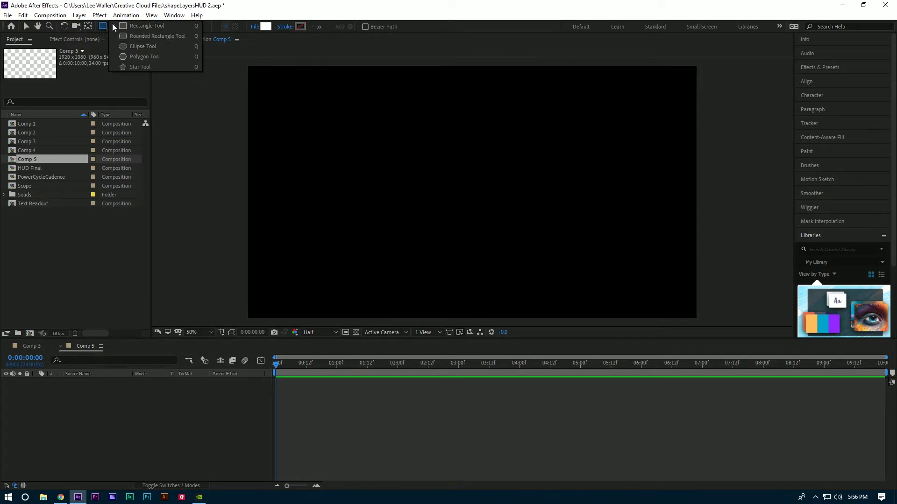
click(141, 46)
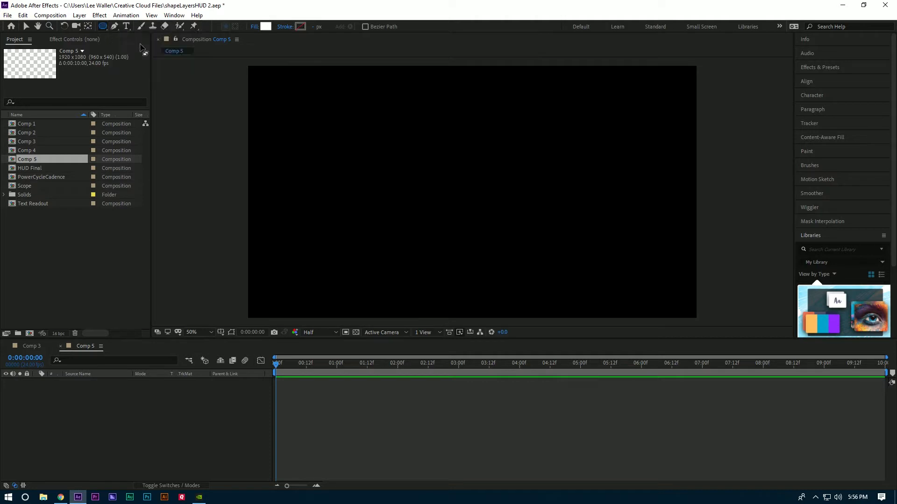
double_click(104, 27)
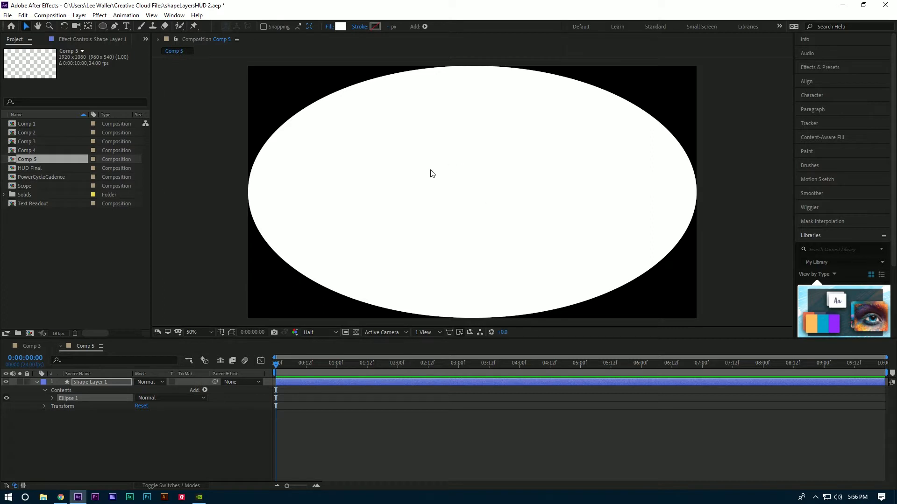
Unlink the ellipse path's size proportions and set its size to 1100 by 700.
click(85, 383)
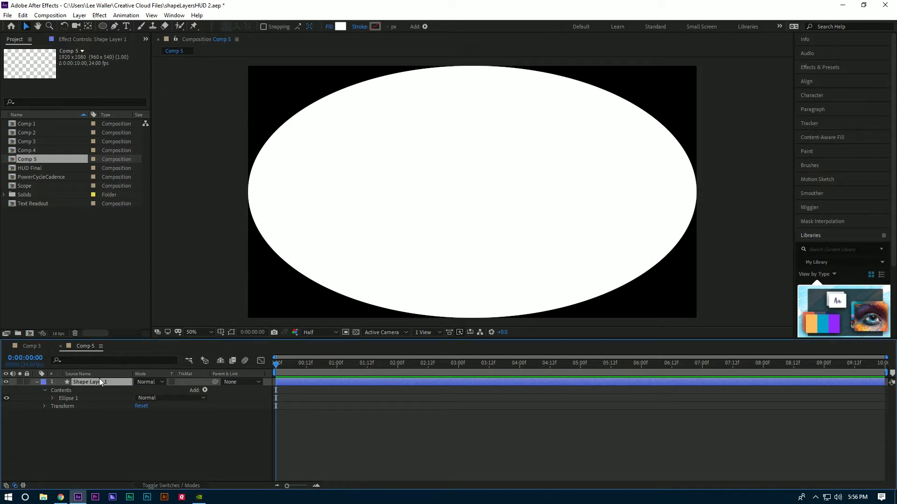
click(53, 398)
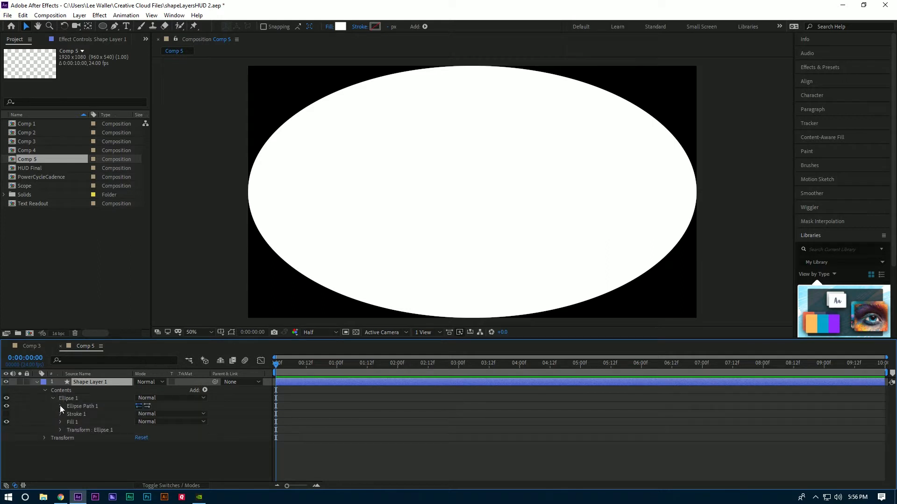
click(59, 406)
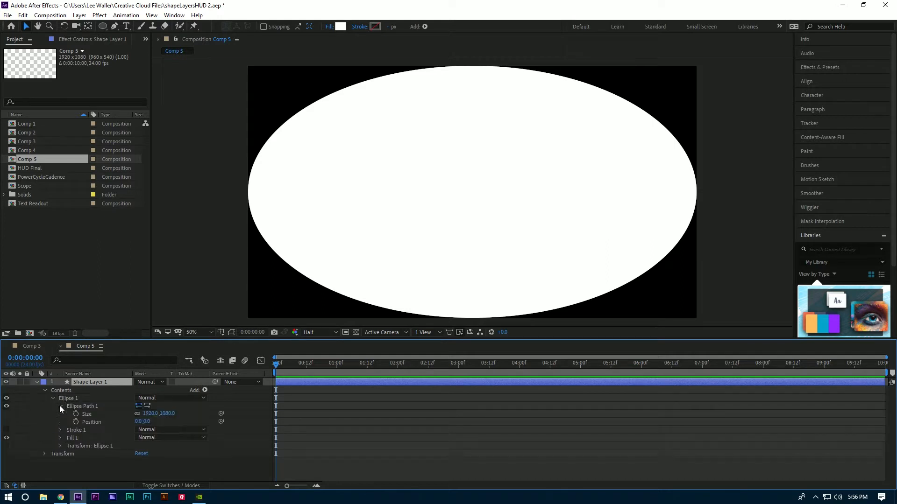
click(136, 414)
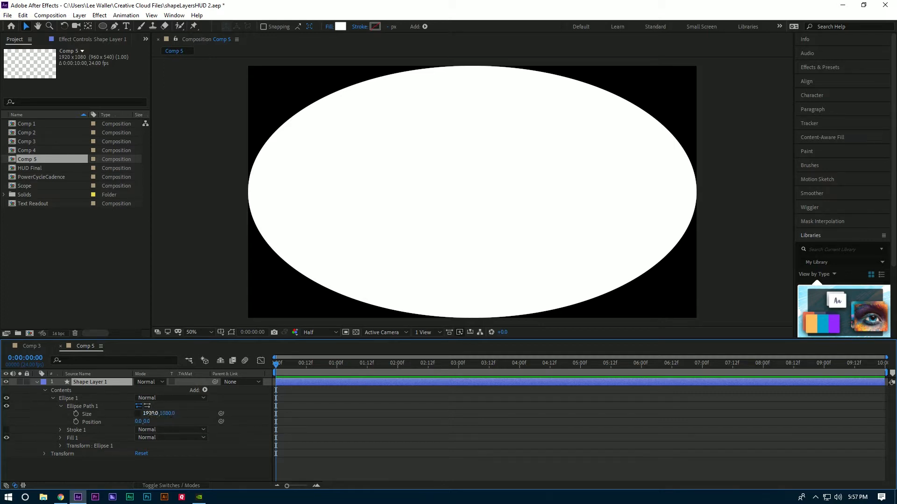
click(151, 414)
text(1100)
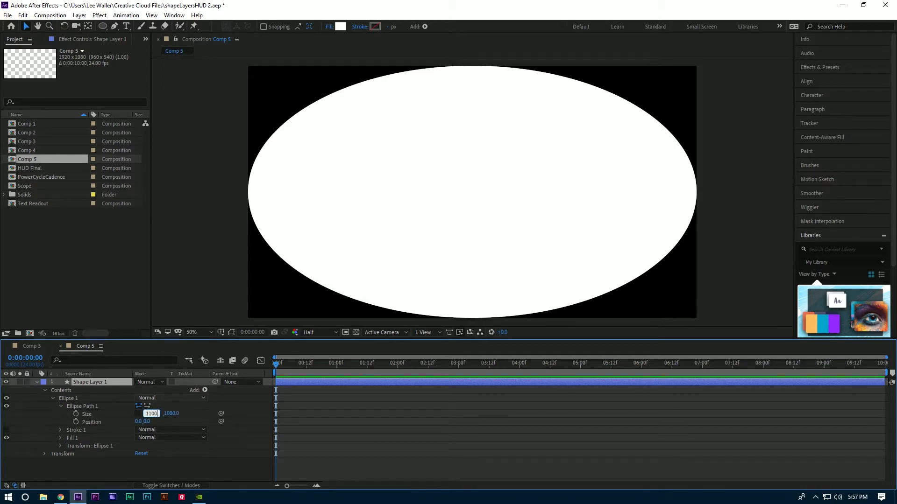
key(Tab)
text(700)
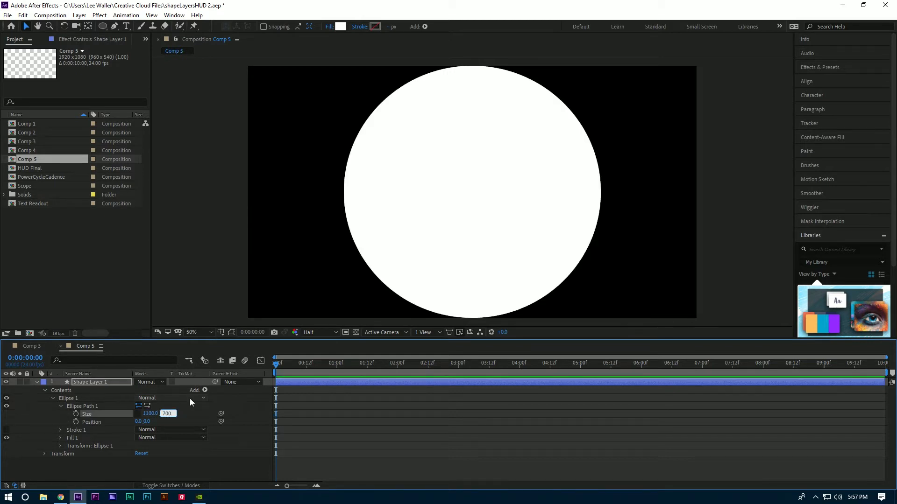
key(Return)
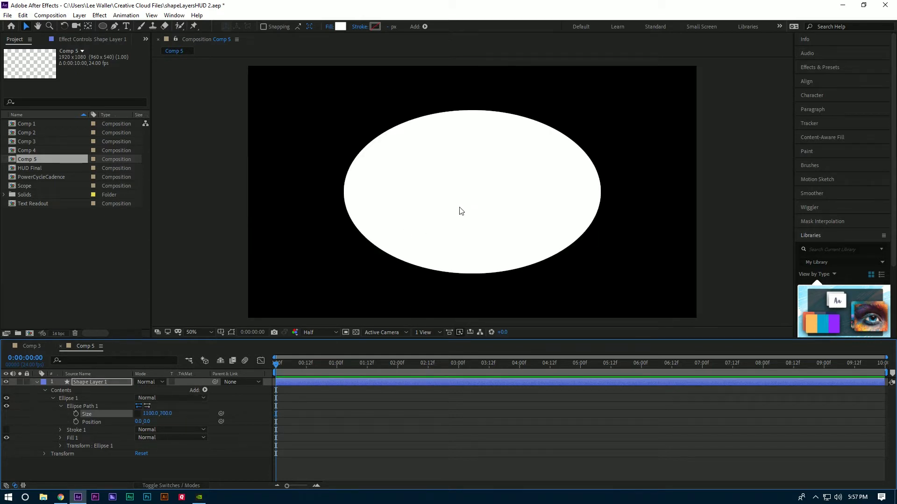
click(60, 406)
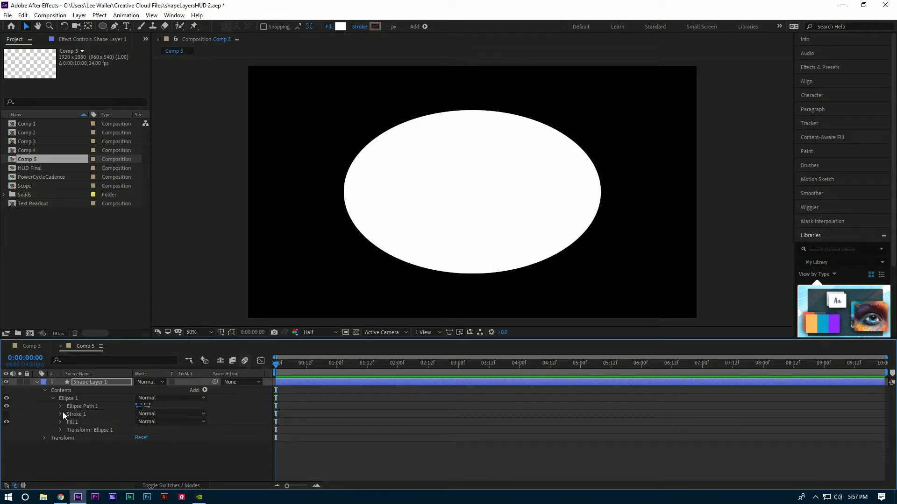
Set the ellipse's fill color to hex 020A10.
click(60, 422)
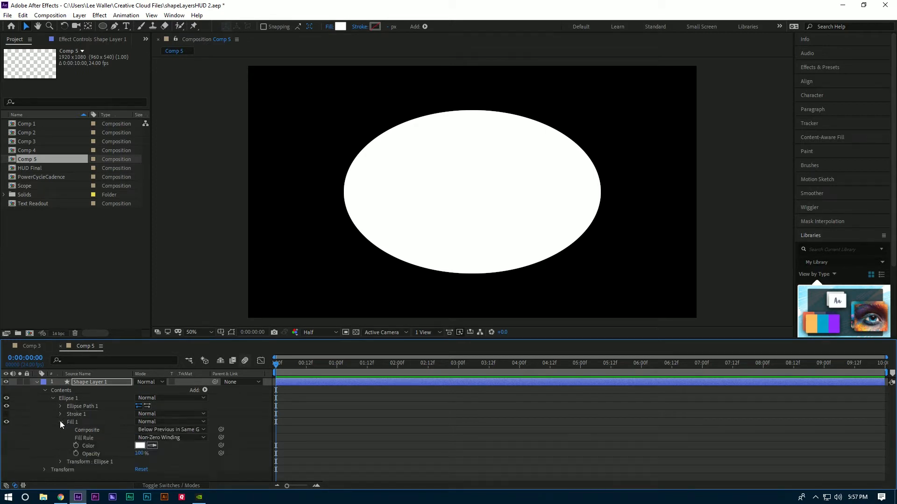
click(140, 446)
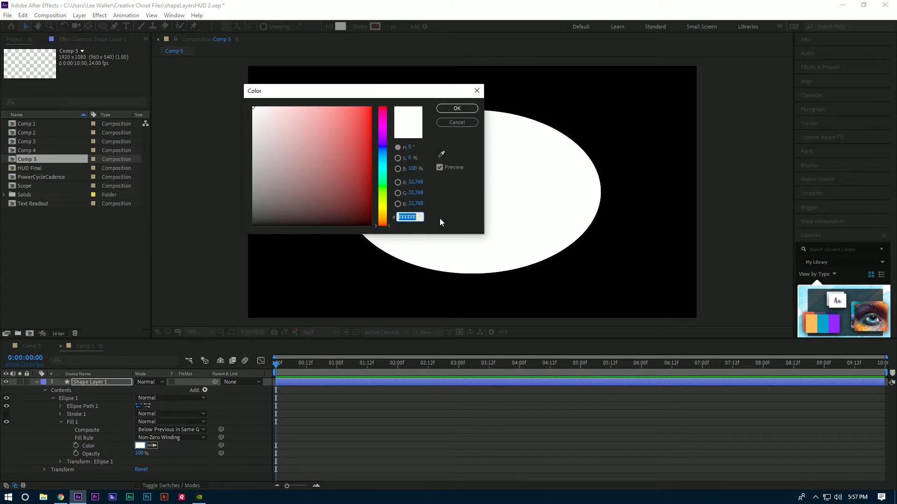
text(020)
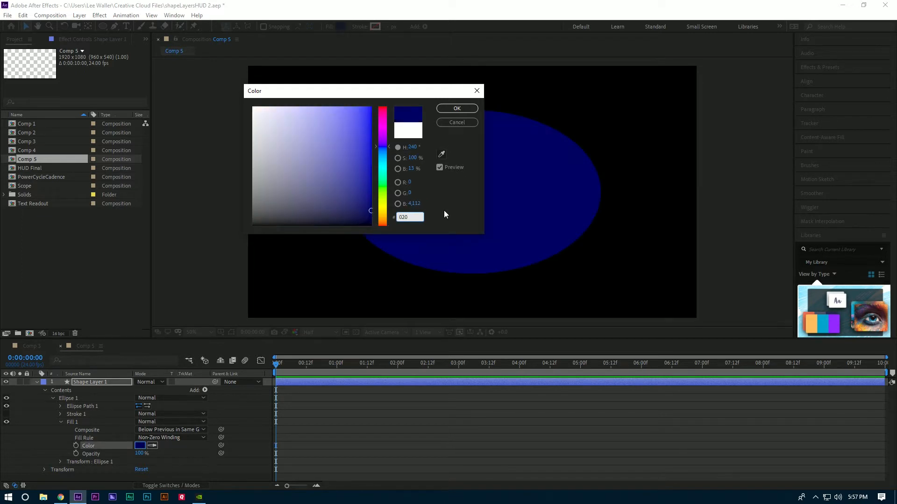
text(A10)
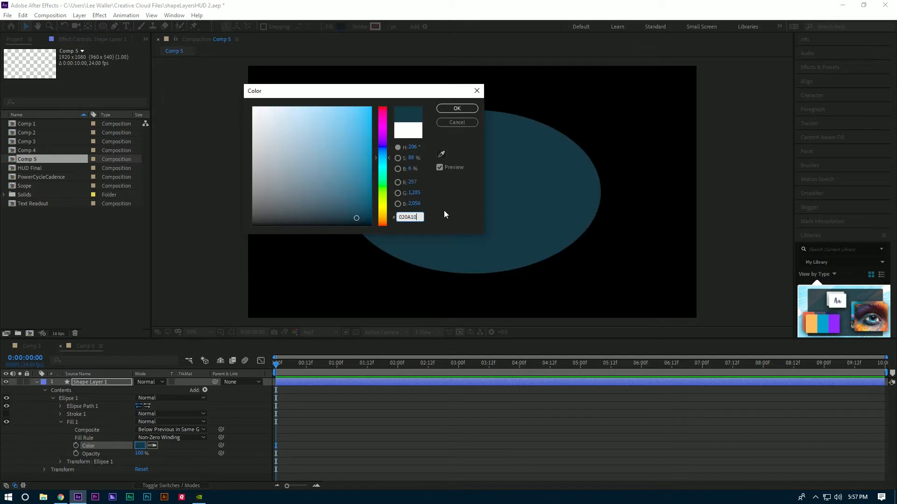
key(Return)
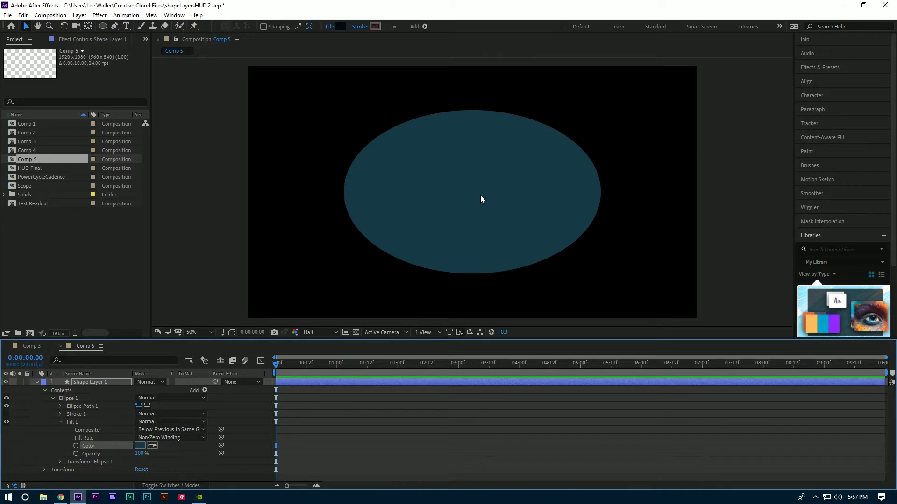
click(45, 391)
Apply the Fractal Noise effect to the ellipse's shape layer.
key(Return)
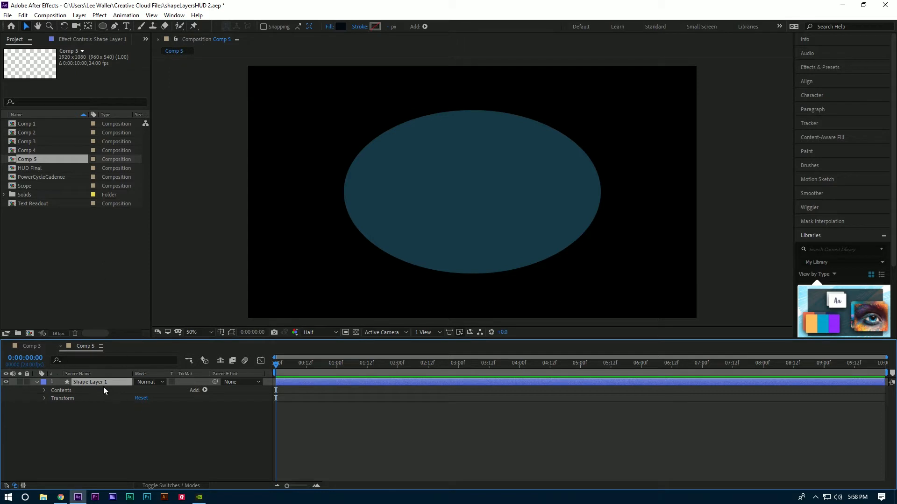
click(100, 17)
mouse_move(146, 104)
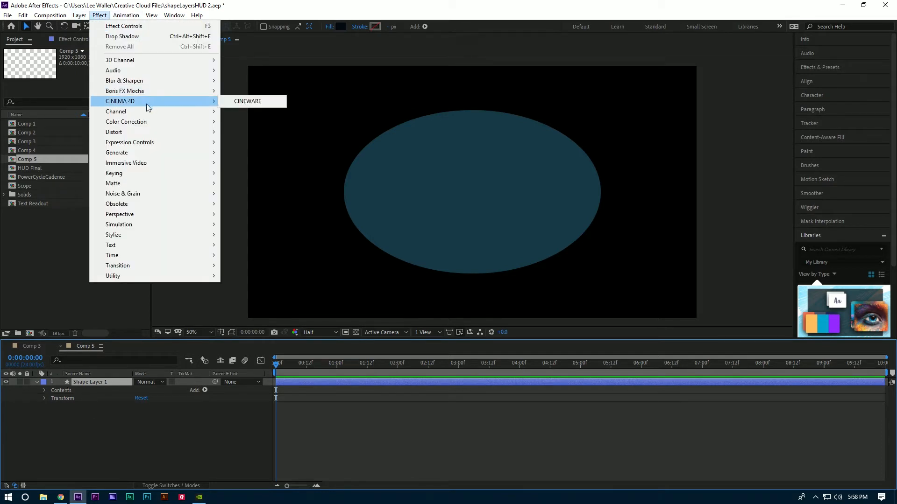
mouse_move(151, 194)
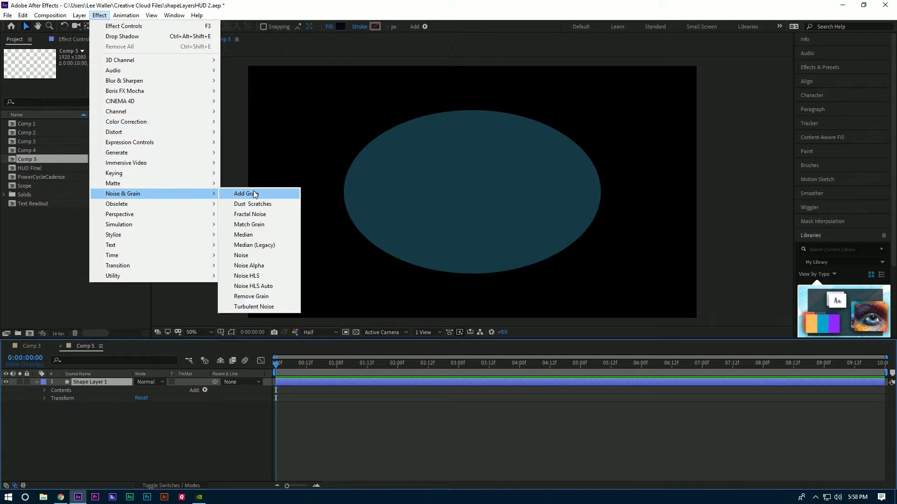
click(261, 214)
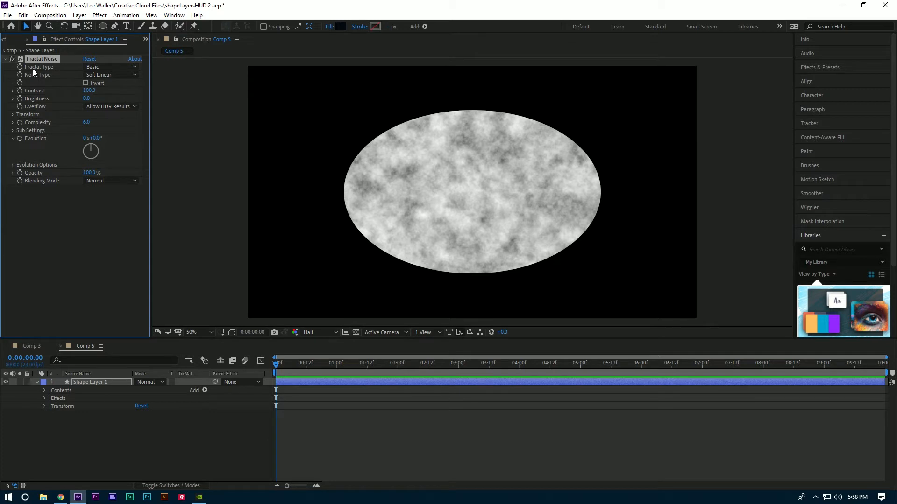
Set the Fractal Noise effect's fractal type to Rocky and its noise type to Spline.
click(101, 67)
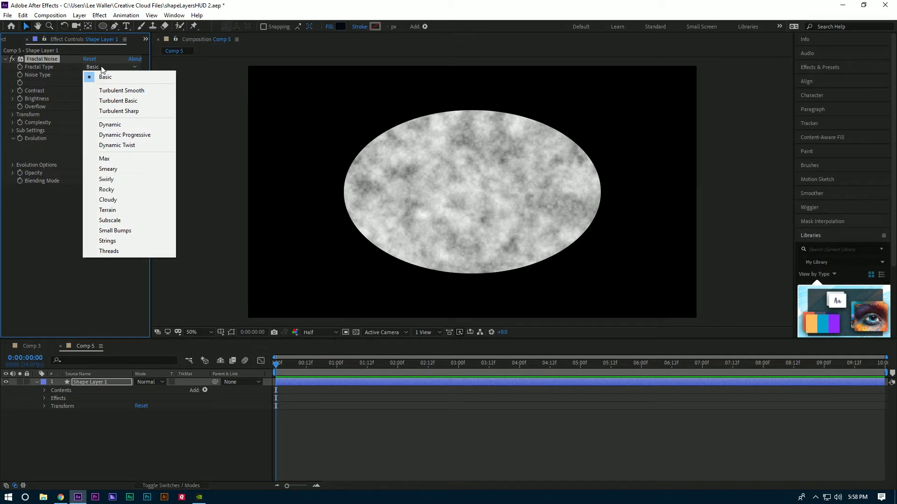
click(119, 189)
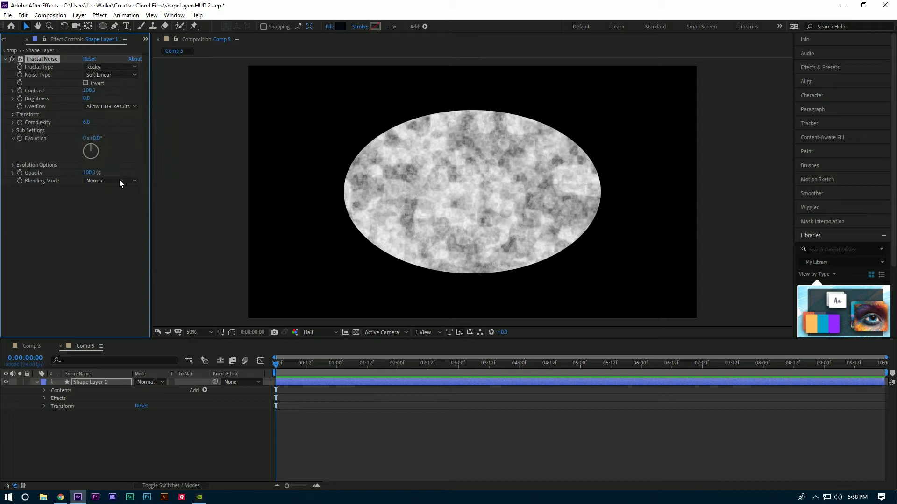
click(109, 74)
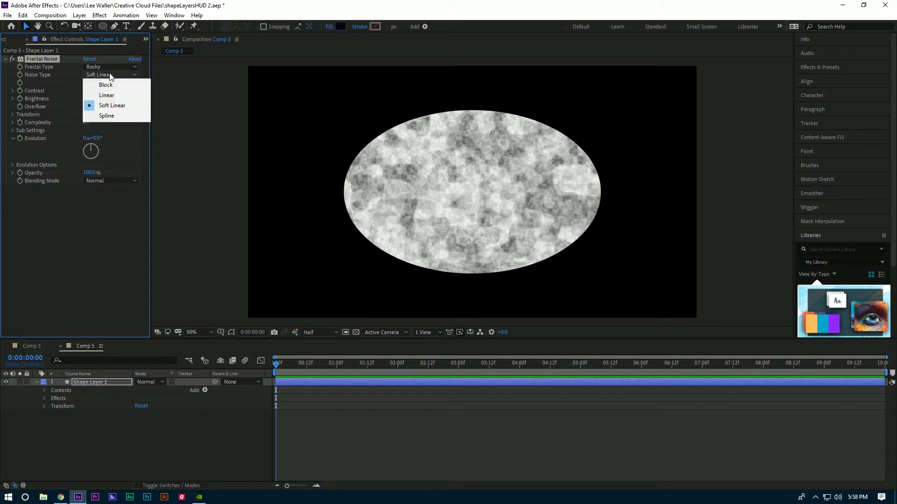
click(115, 115)
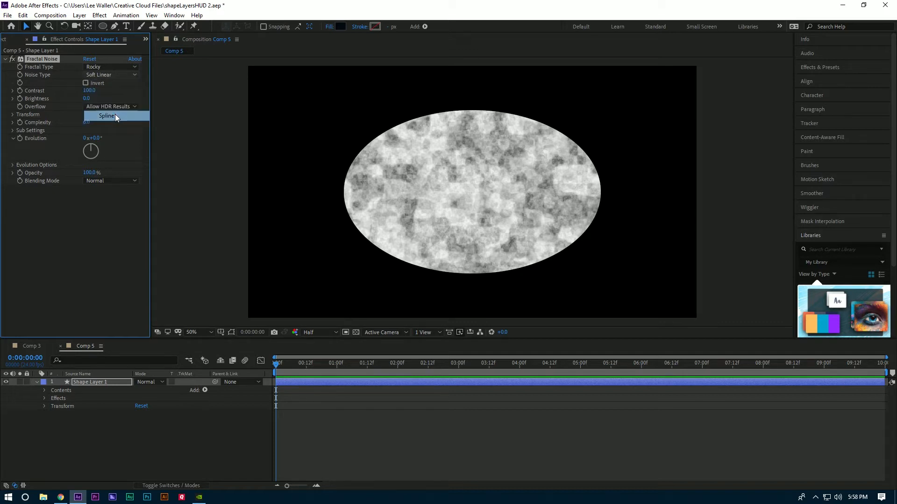
Set the Fractal Noise contrast to 28.
click(89, 90)
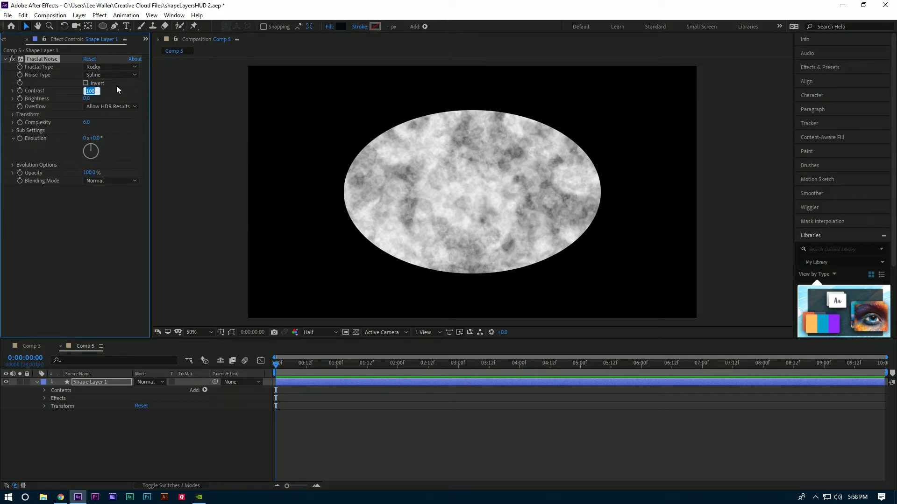
text(25)
text(8)
key(Return)
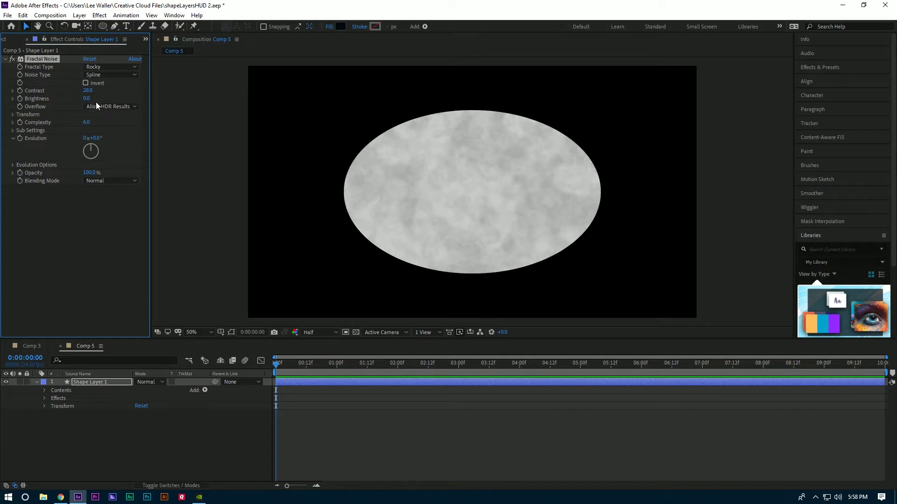
Set the Fractal Noise opacity to 70% and its blending mode to Multiply.
click(90, 173)
text(70)
key(Return)
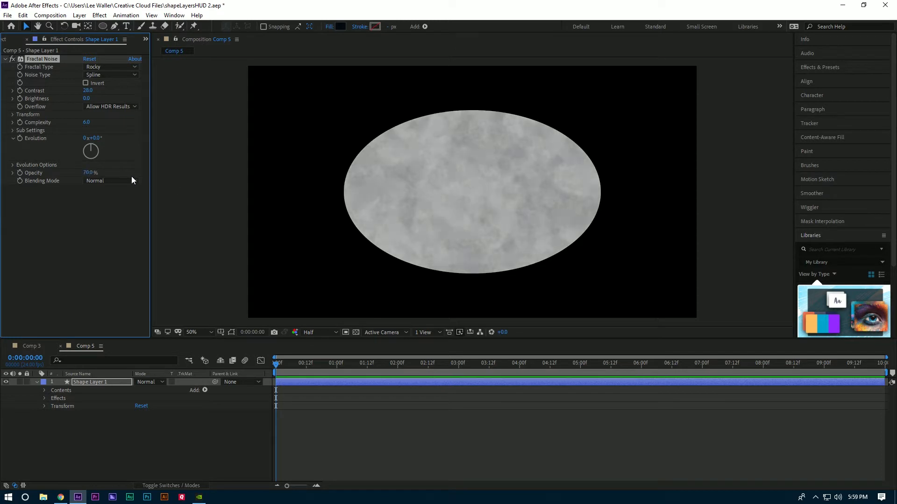
click(102, 182)
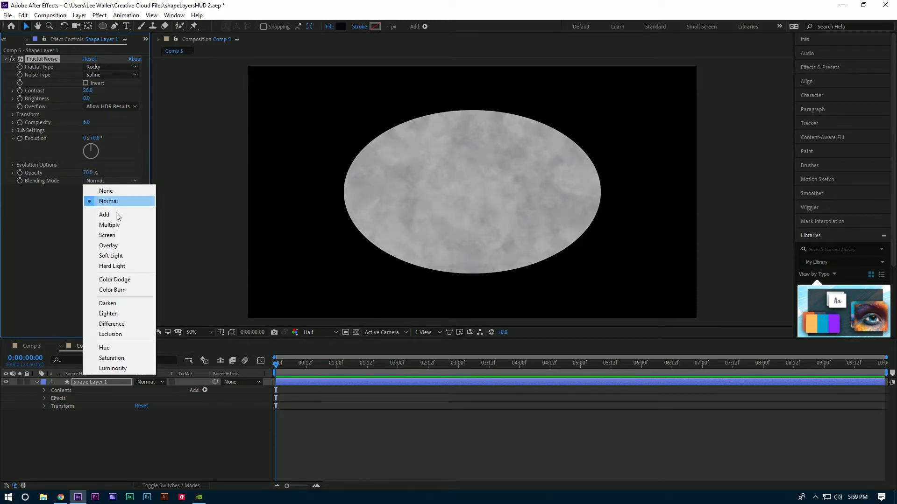
click(117, 226)
Rename the ellipse's shape layer as Background and collapse its properties.
click(85, 383)
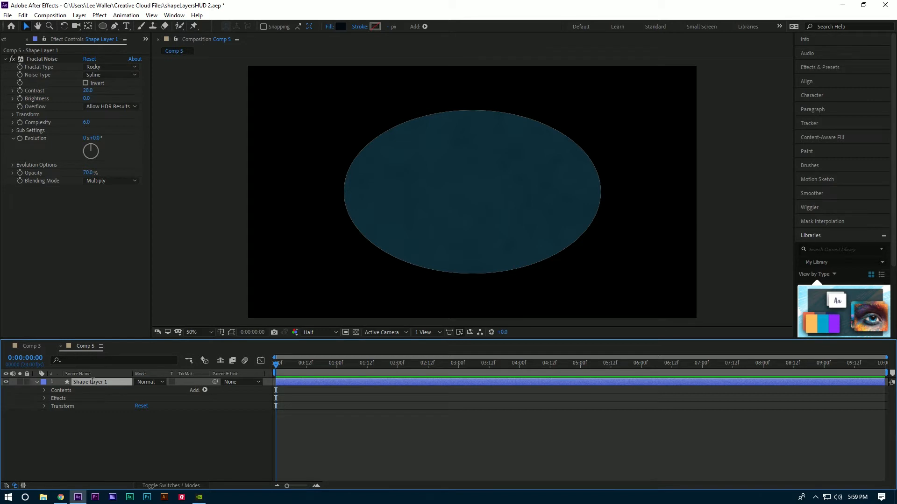
key(Return)
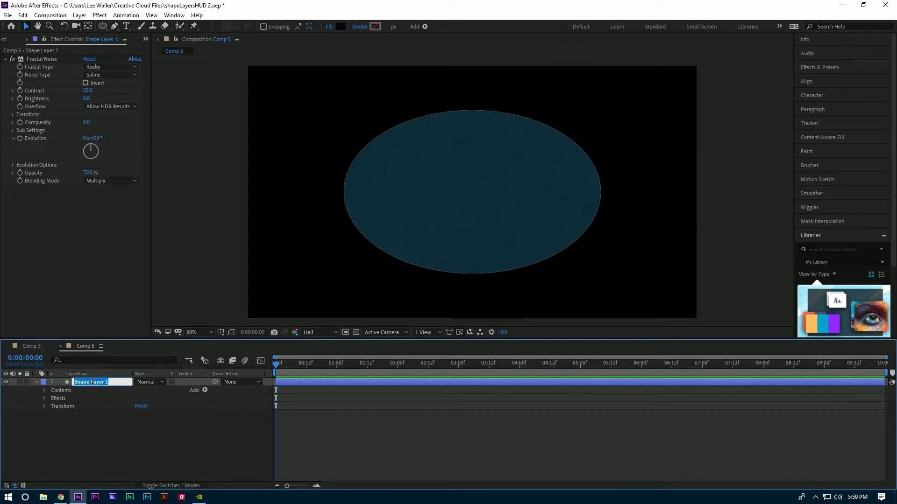
text(Background)
key(Return)
click(36, 382)
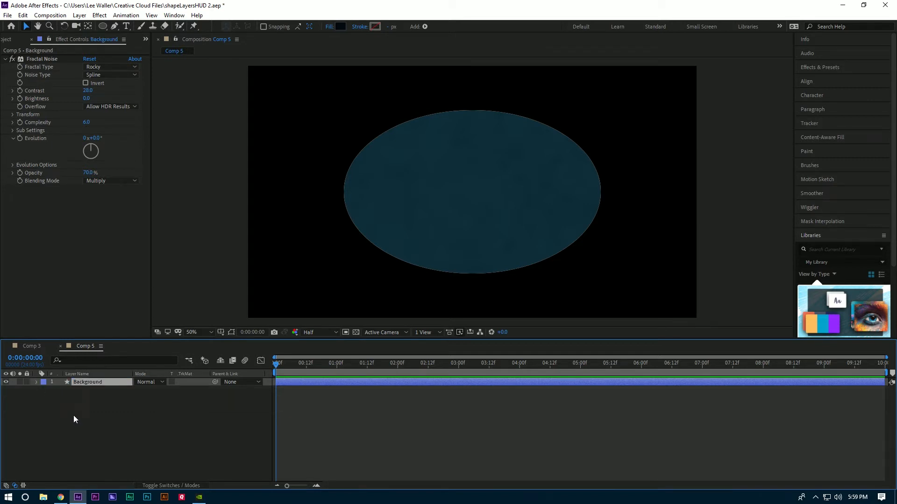
click(88, 419)
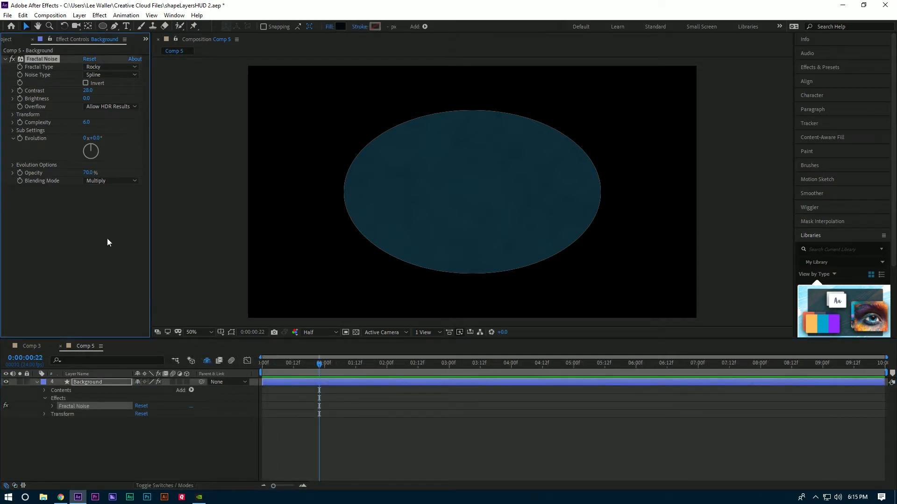
Apply the Grid effect from the Generate category to the Background layer.
click(91, 381)
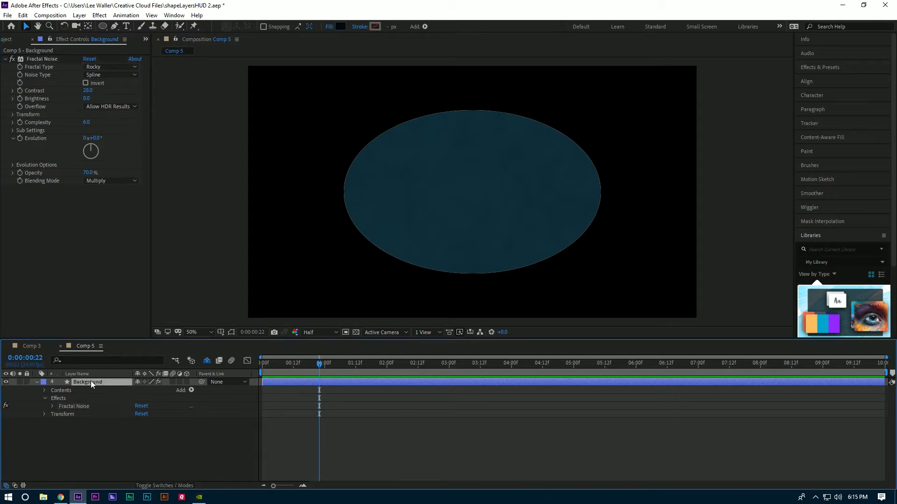
click(98, 16)
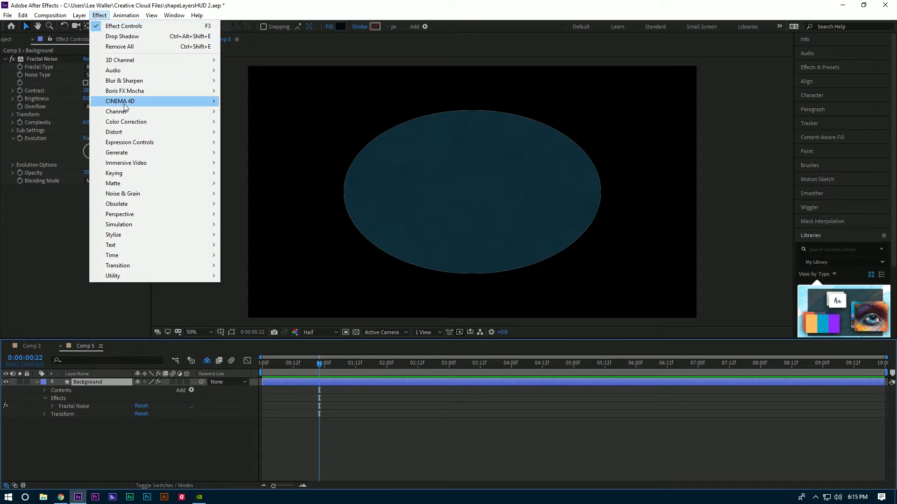
mouse_move(152, 152)
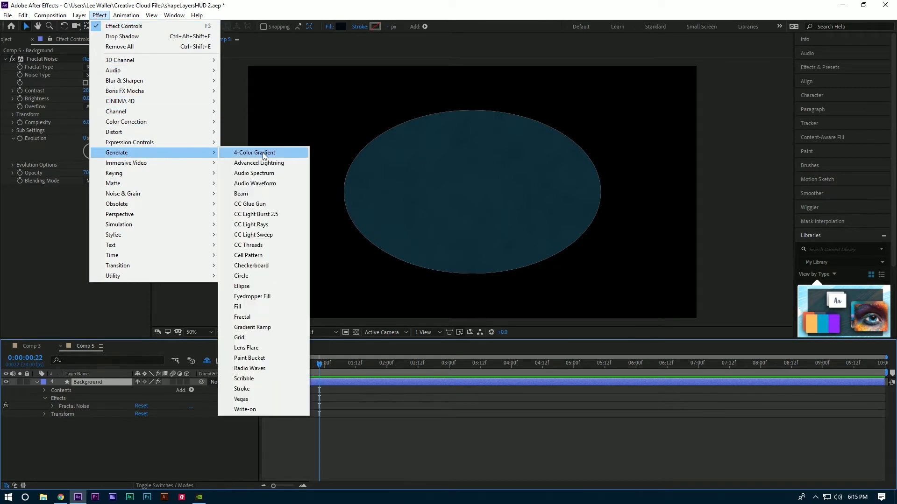
click(261, 338)
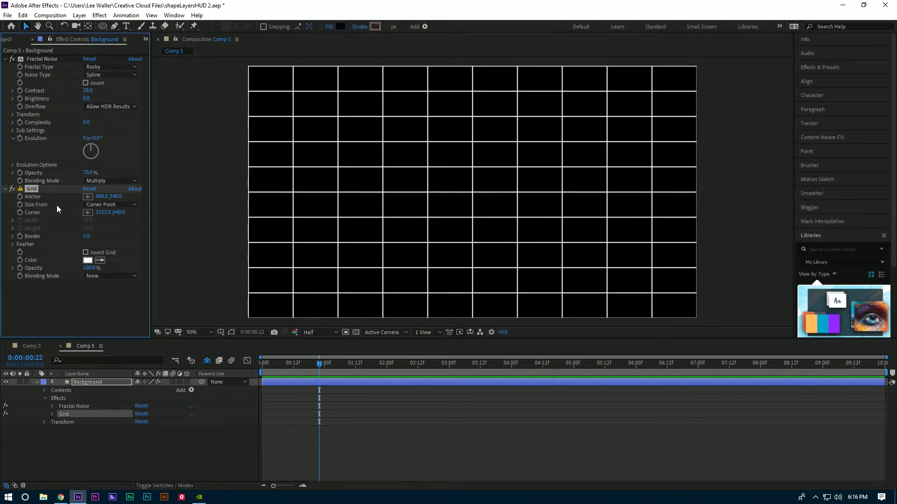
Set the Grid effect's blending mode to Overlay and its Size From option to Width Slider.
click(104, 276)
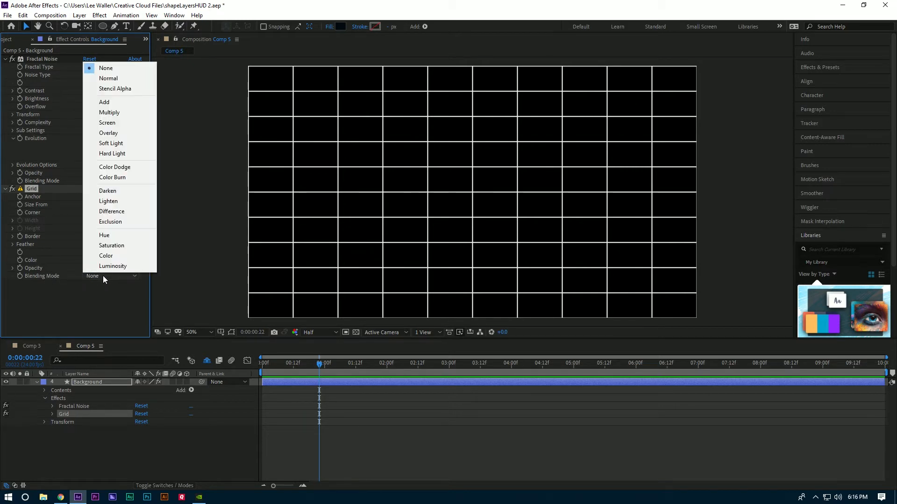
click(119, 133)
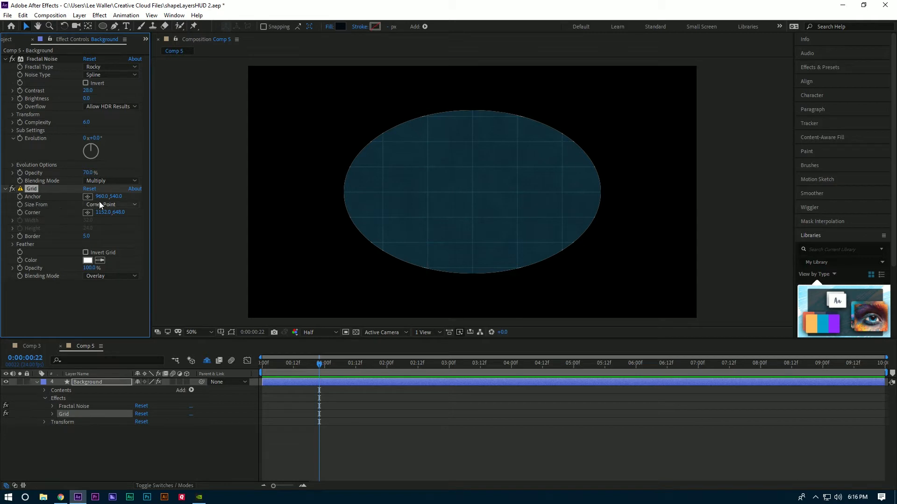
click(120, 204)
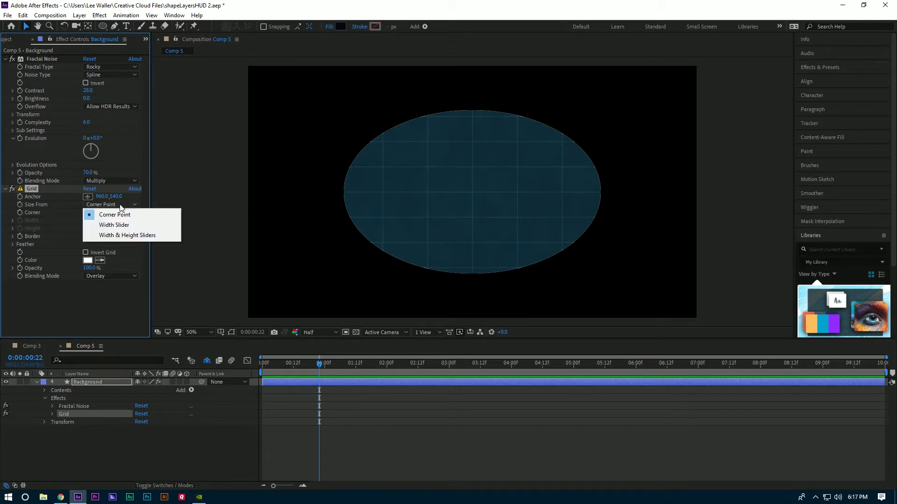
click(119, 226)
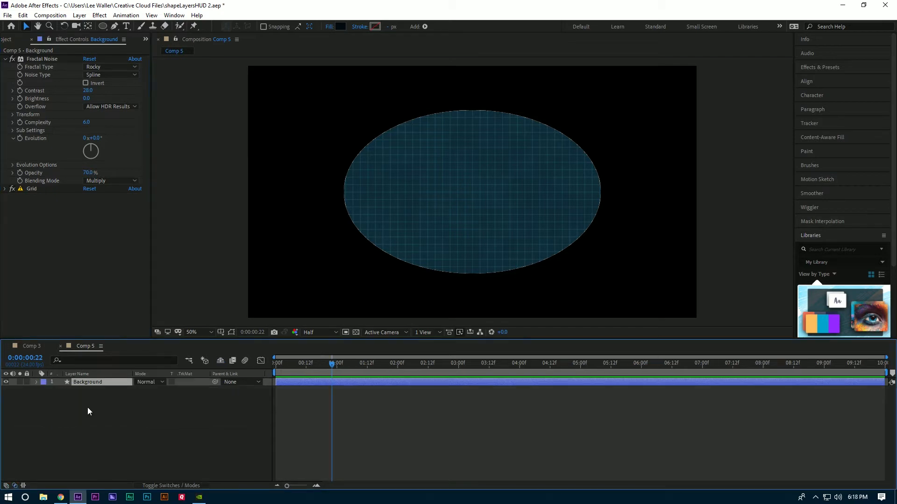
Review the finished radar sweep in Comp 3 at around 0:00:02:23, and return to Comp 5.
click(35, 346)
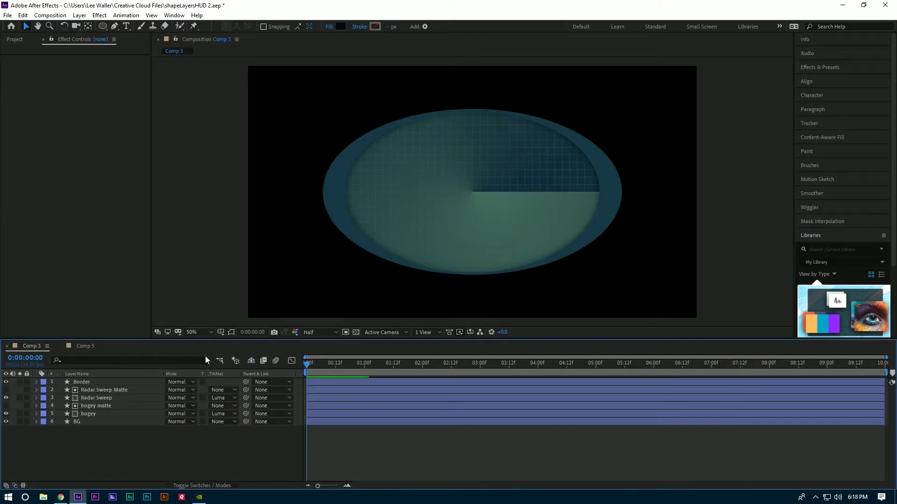
drag(318, 365, 477, 365)
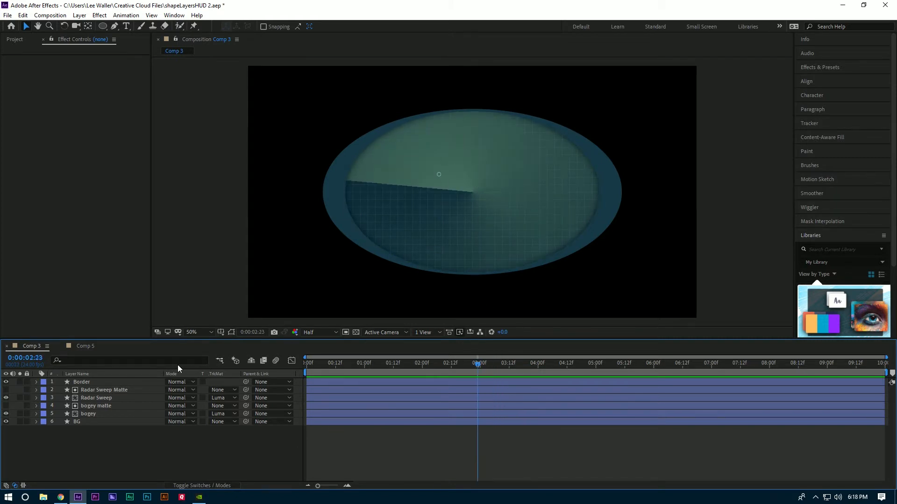
click(86, 346)
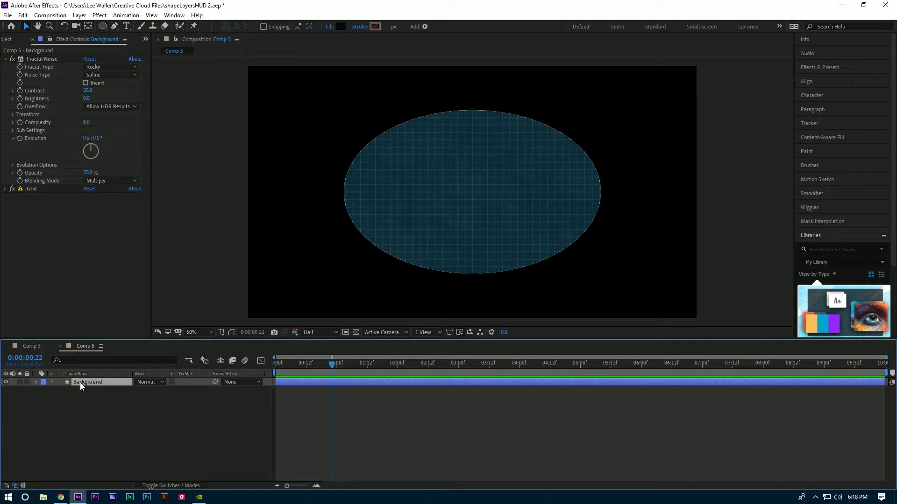
Duplicate the Background layer and remove the Fractal Noise and Grid effects from the copy.
key(ctrl+d)
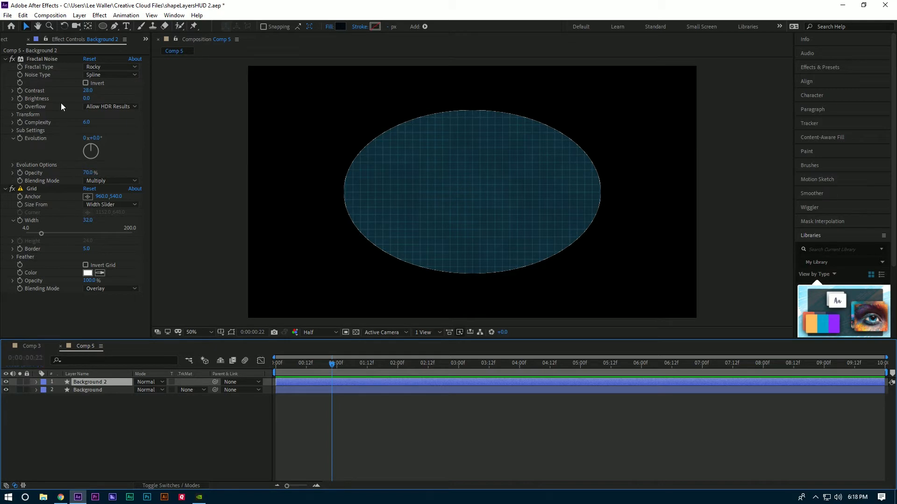
click(34, 59)
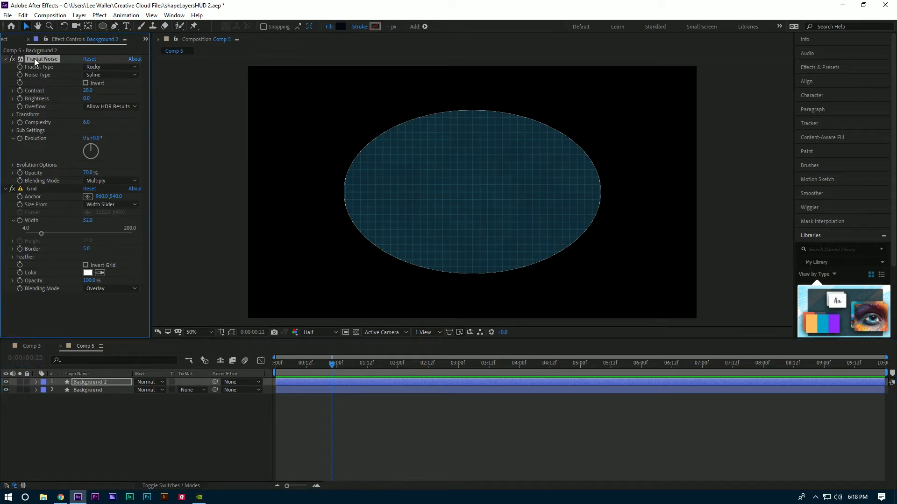
key(Delete)
click(34, 60)
key(Delete)
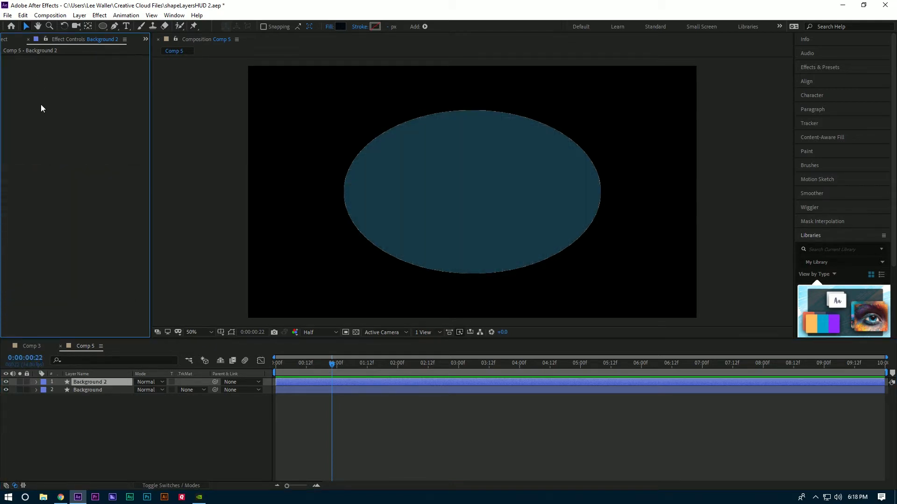
Rename the duplicated background layer as Radar Sweep.
click(94, 382)
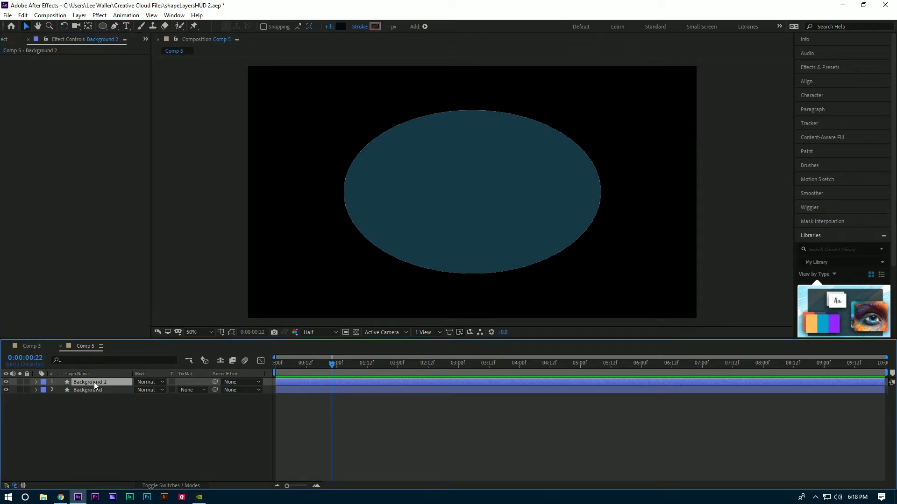
key(Return)
key(BackSpace)
text(Radar Sweep)
key(Return)
Change the Radar Sweep layer's fill type to Radial Gradient.
click(328, 27)
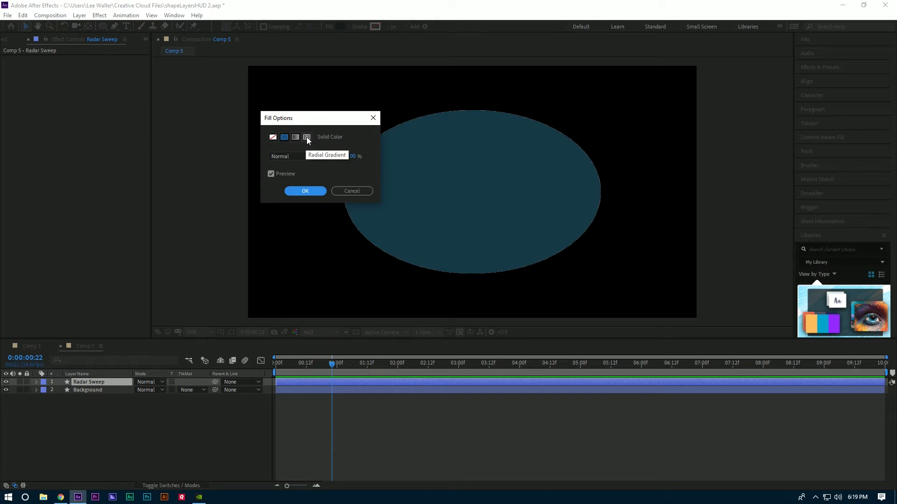
click(306, 137)
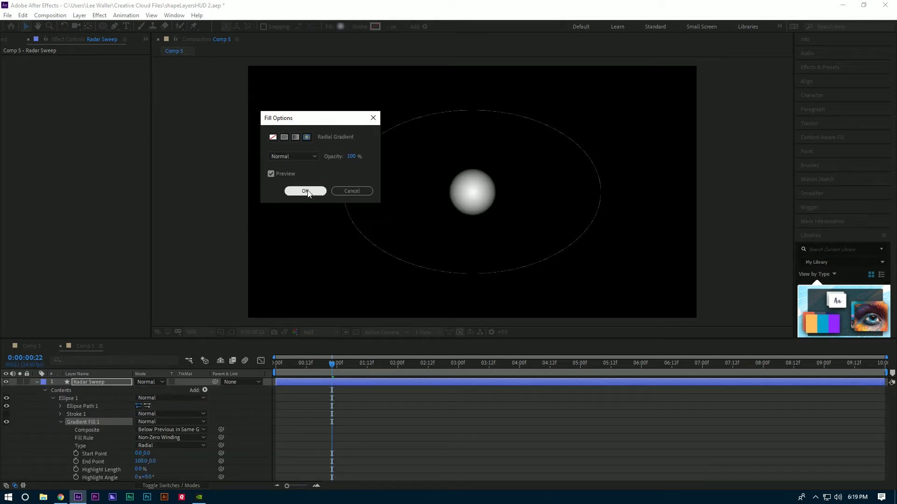
click(306, 191)
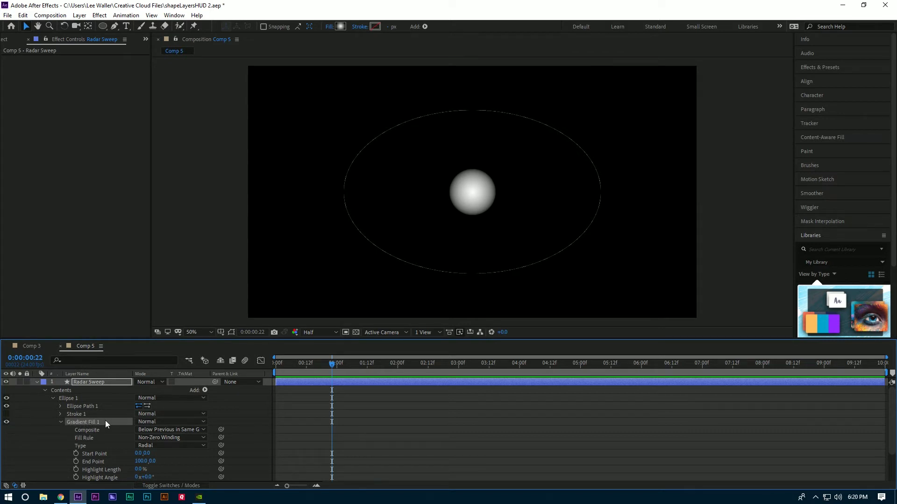
Edit the gradient fill's colors and set the starting color stop to hex 1D4A30.
scroll(106, 425, down, 1)
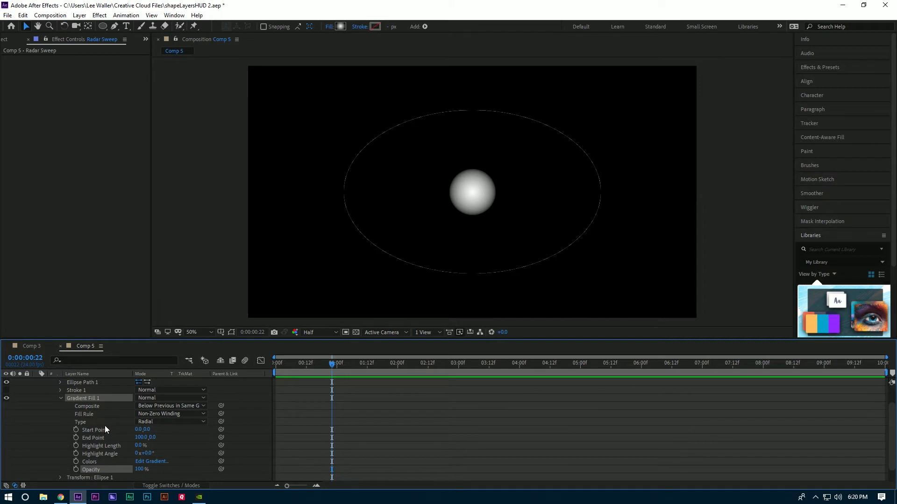
click(90, 461)
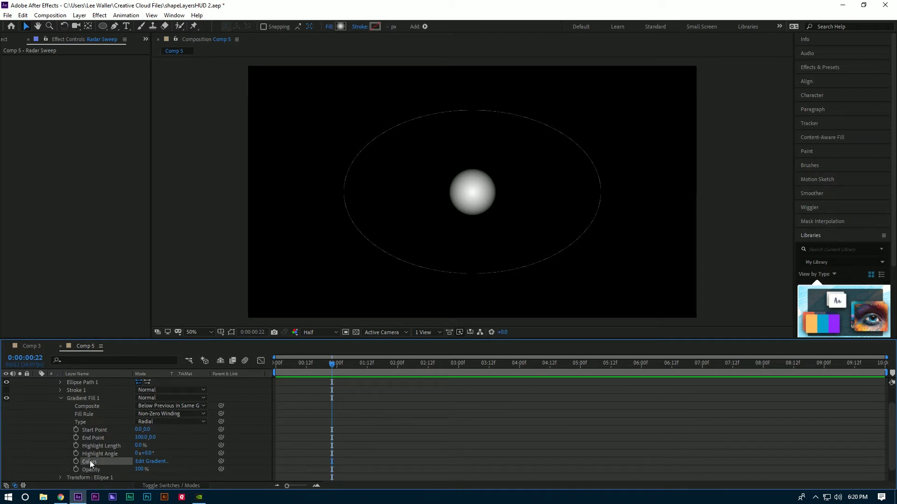
click(152, 461)
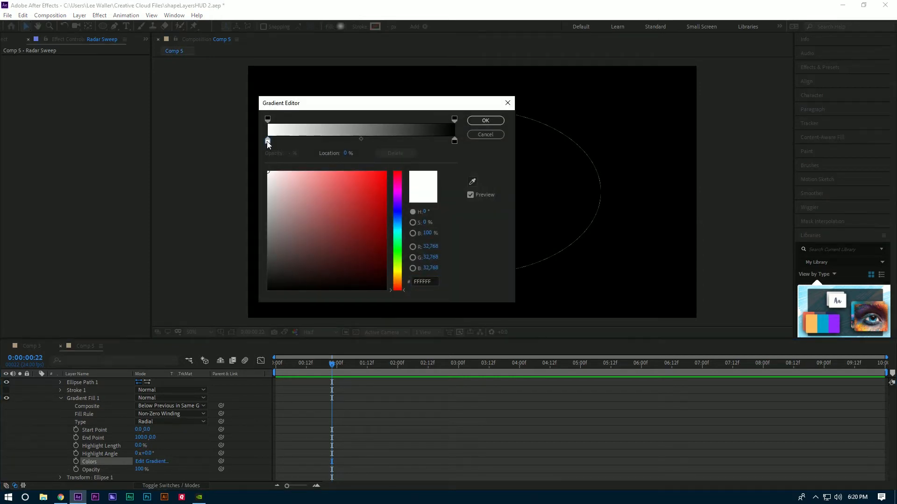
click(411, 281)
text(1D4A30)
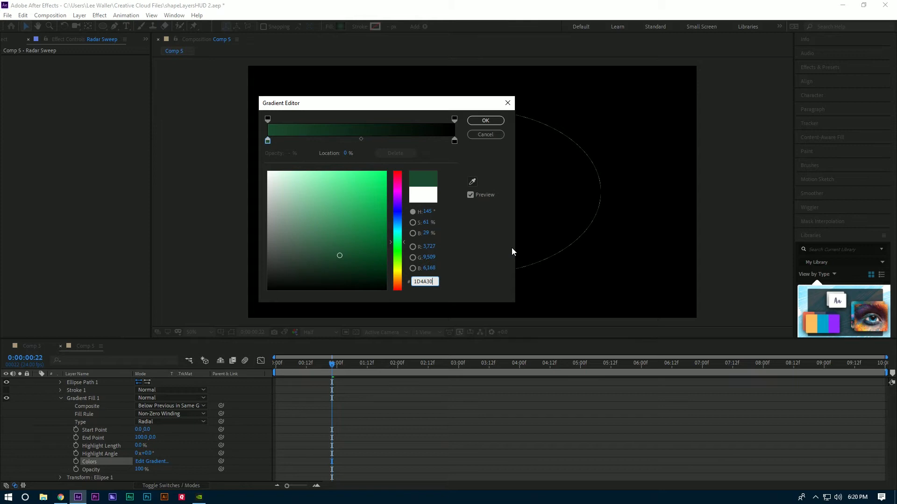
key(Return)
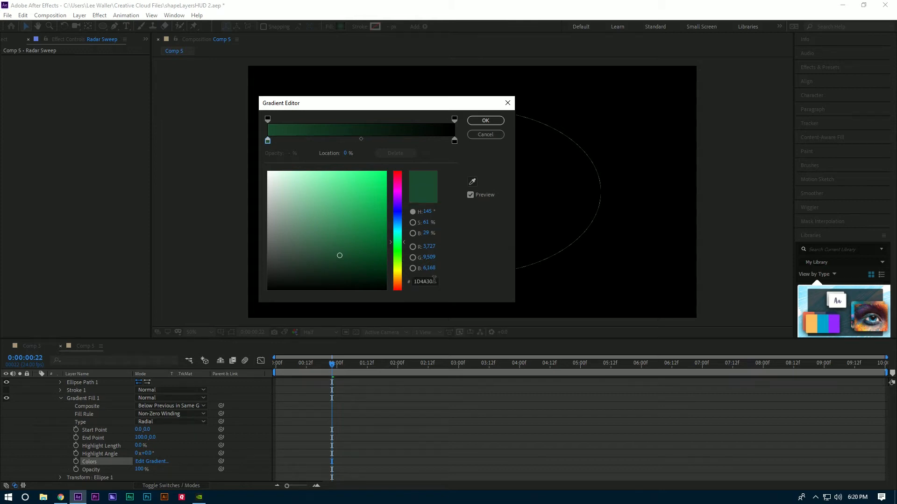
Copy the starting stop's hex value 1D4A30 to the gradient's ending color stop.
click(434, 280)
key(ctrl+c)
click(454, 141)
click(435, 281)
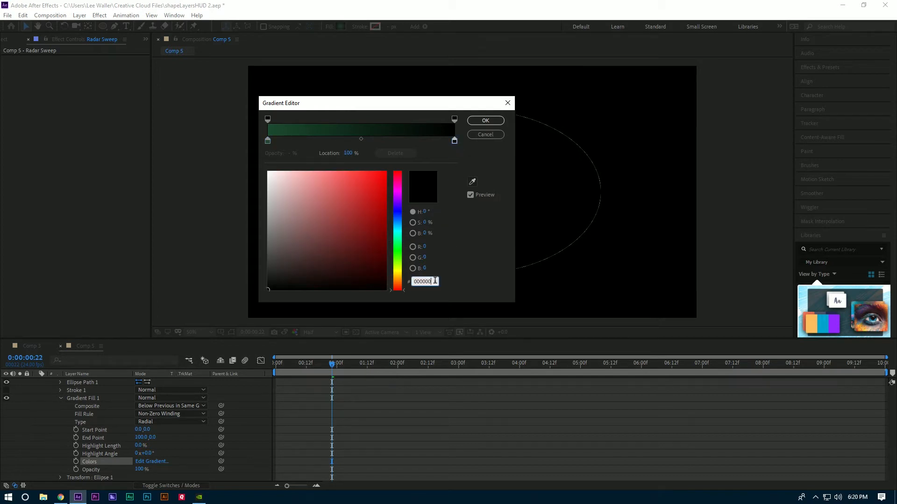
double_click(435, 280)
key(ctrl+v)
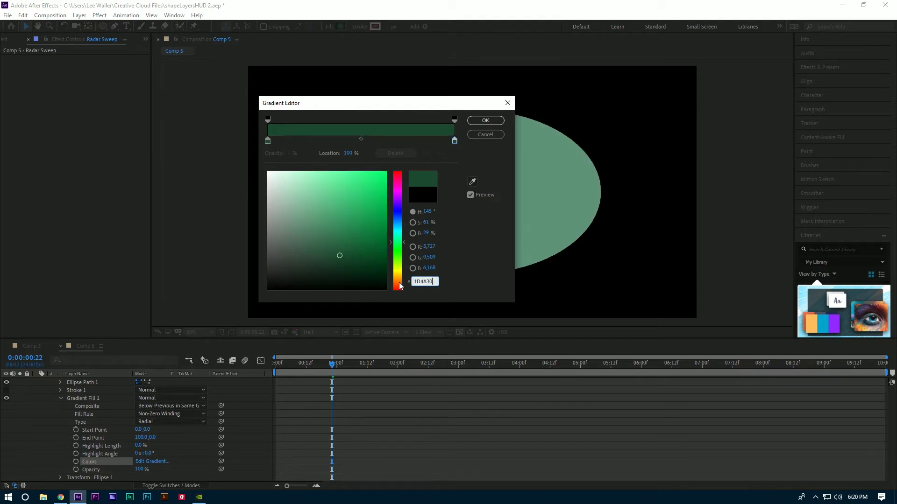
Set both of the gradient's opacity stops to 50%, and collapse the Radar Sweep layer's properties.
click(267, 119)
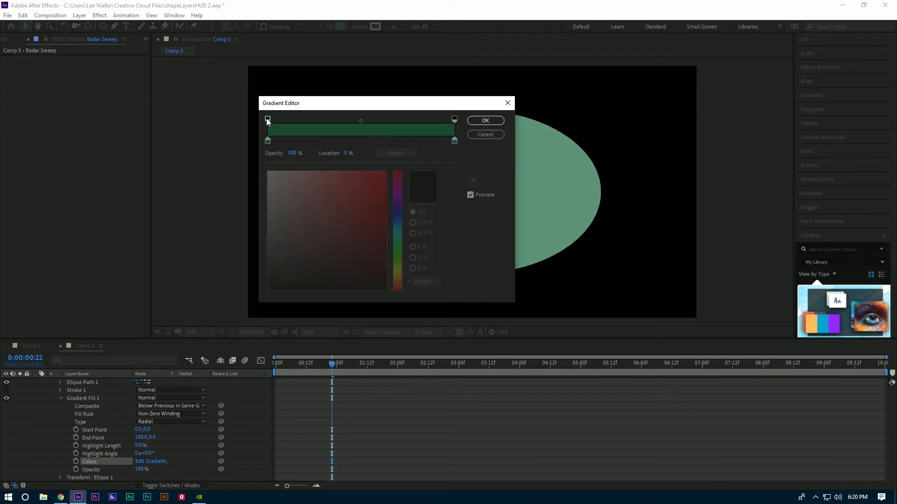
click(292, 154)
text(50)
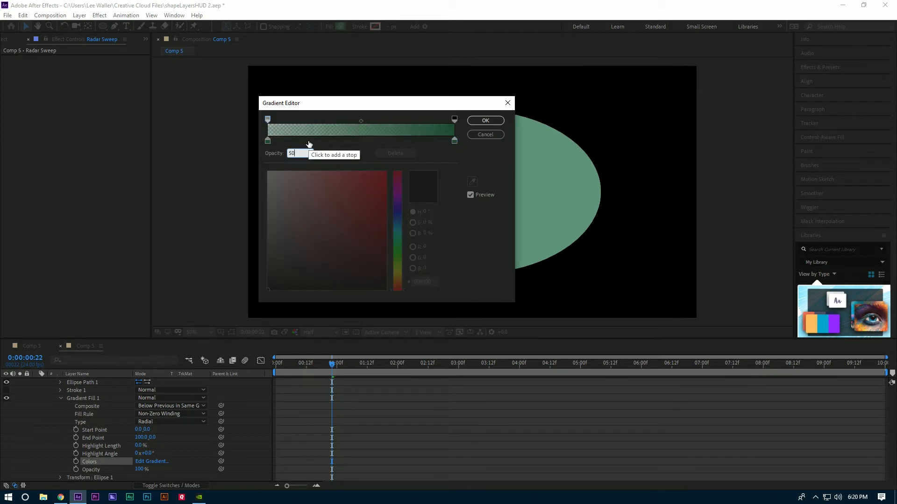
click(455, 119)
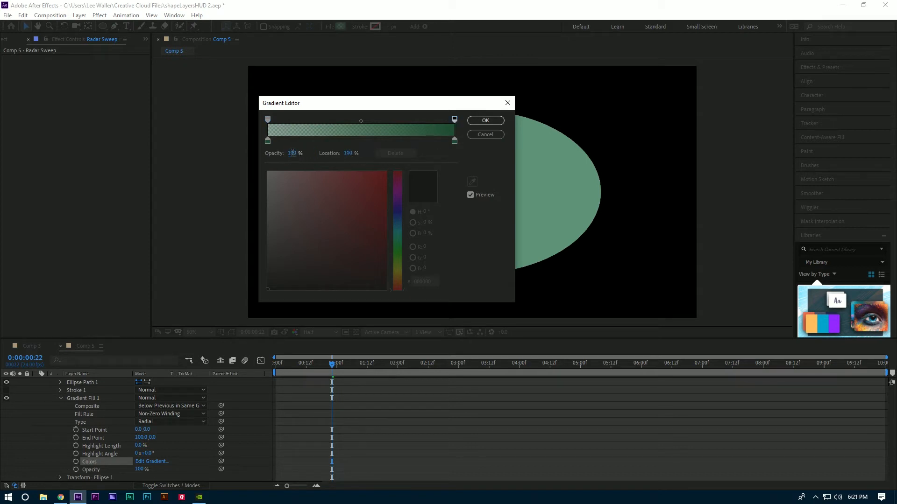
click(293, 155)
text(50)
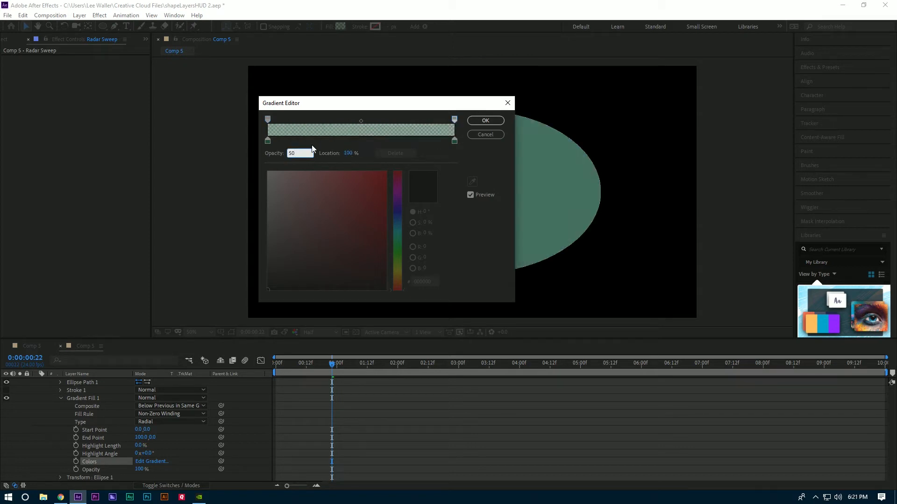
key(Return)
click(485, 122)
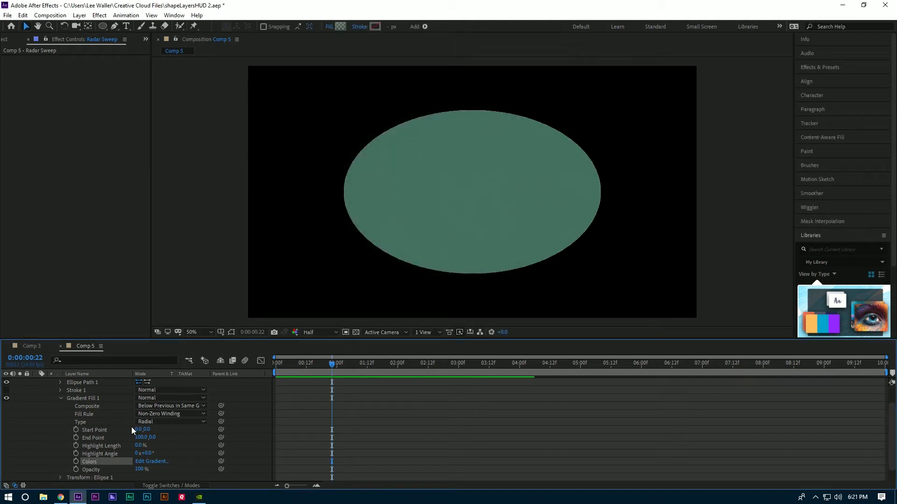
scroll(72, 399, up, 2)
click(37, 382)
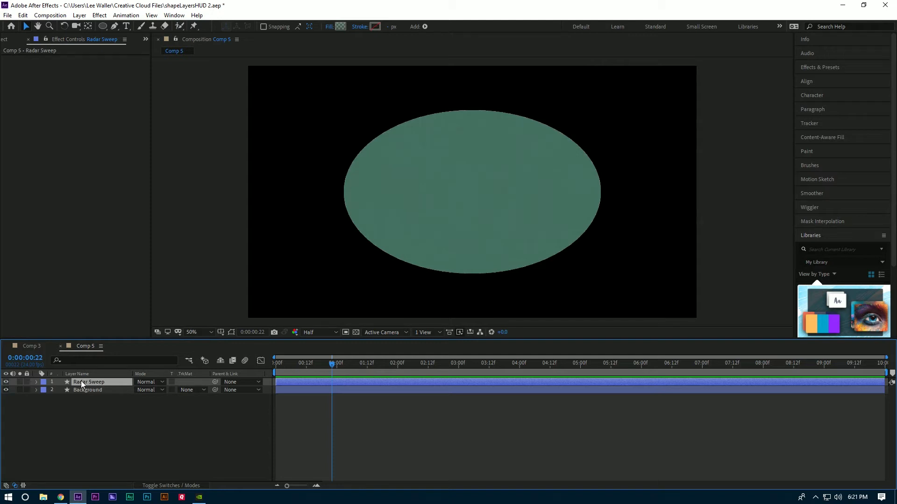
Duplicate the Radar Sweep layer and rename the copy as Radar Sweep Matte.
key(ctrl+d)
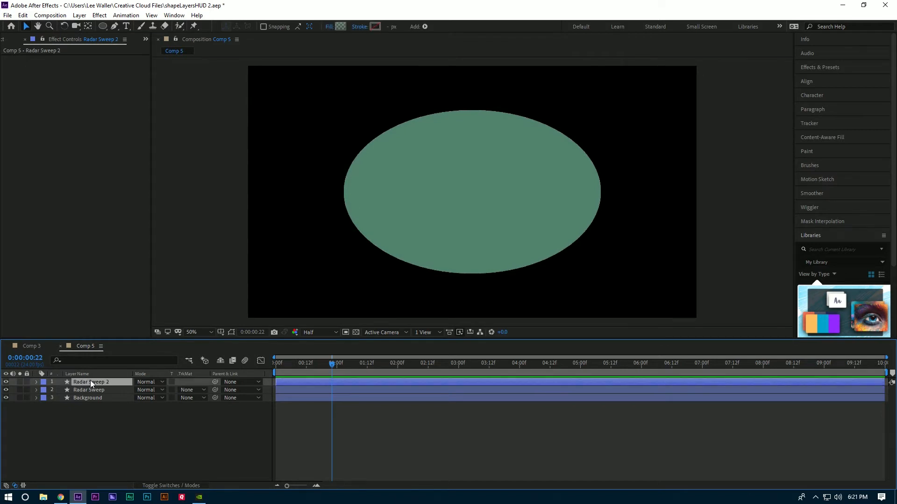
key(Return)
key(End)
text(Matte)
key(Return)
Add a Gradient Overlay layer style to the Radar Sweep Matte layer.
right_click(88, 382)
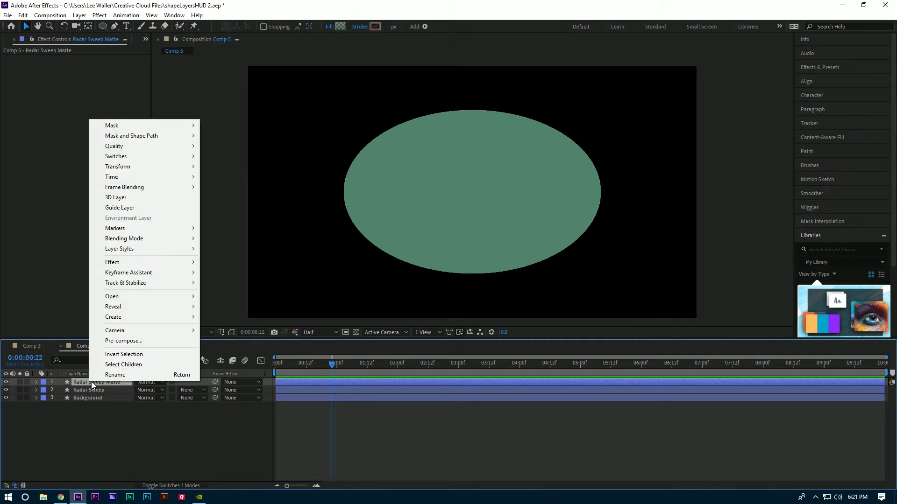
mouse_move(132, 252)
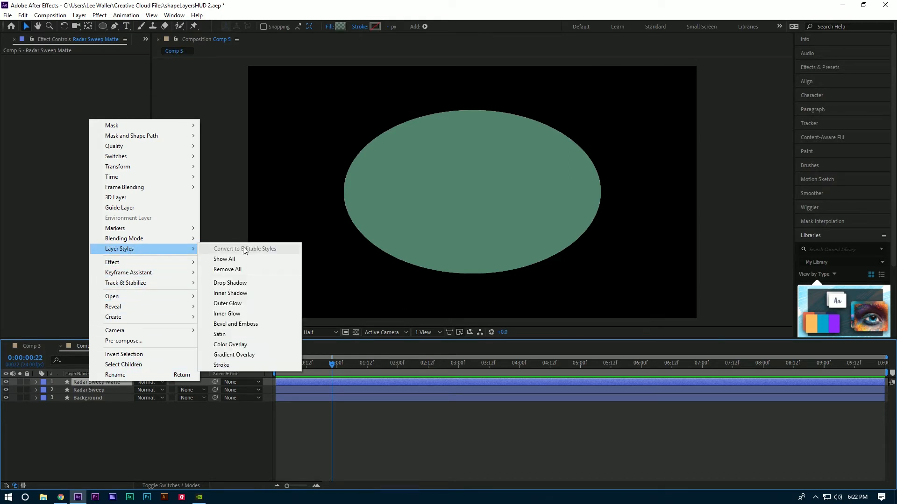
click(253, 355)
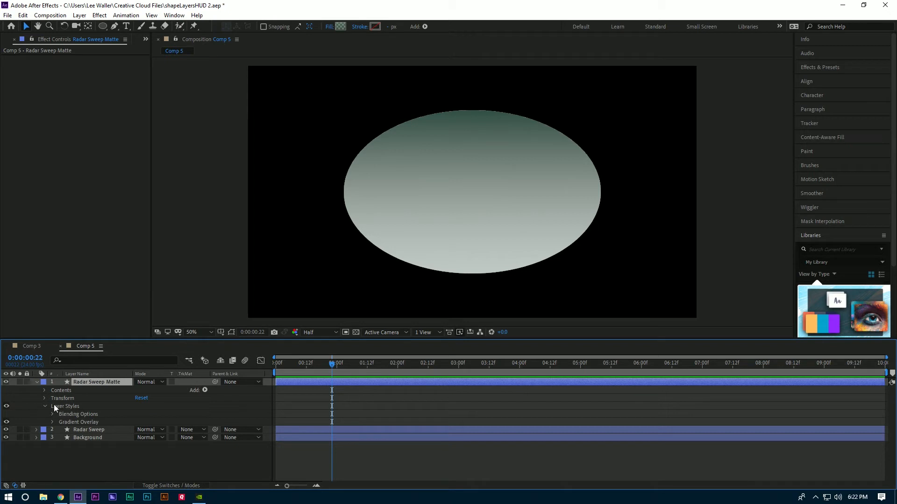
Set the Gradient Overlay style of the Radar Sweep Matte layer to Angle.
click(68, 422)
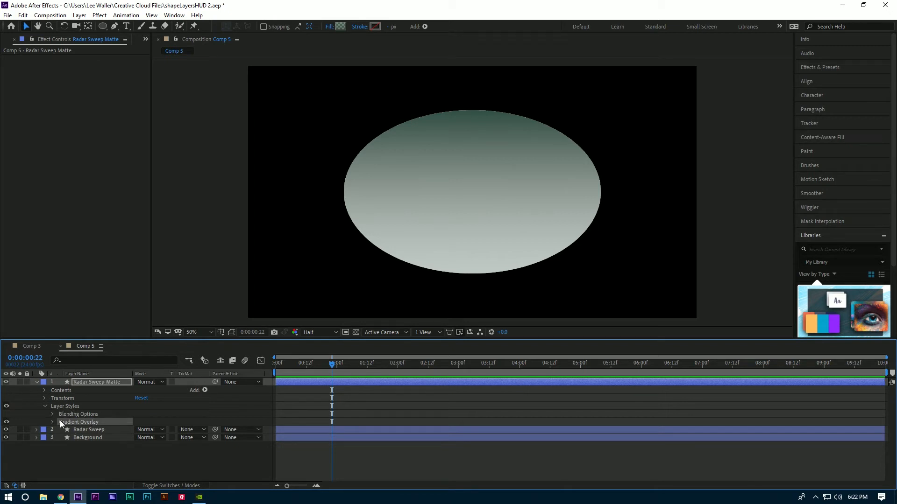
click(53, 422)
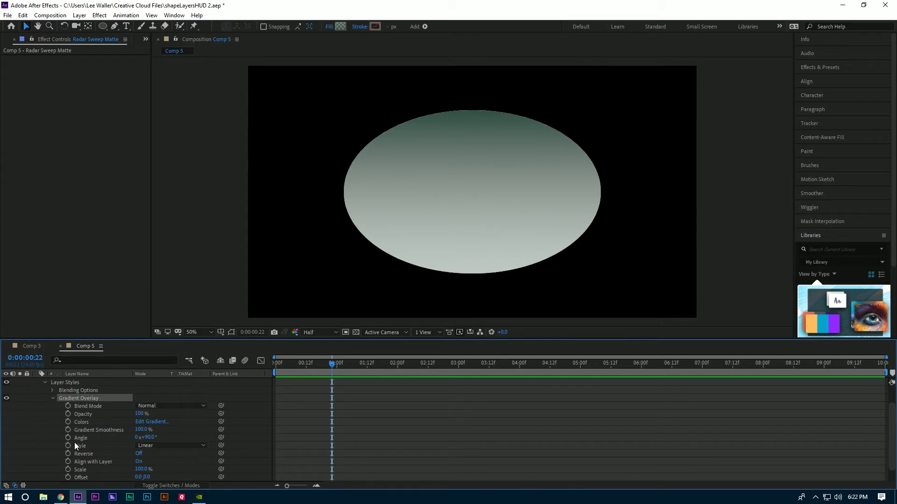
click(165, 446)
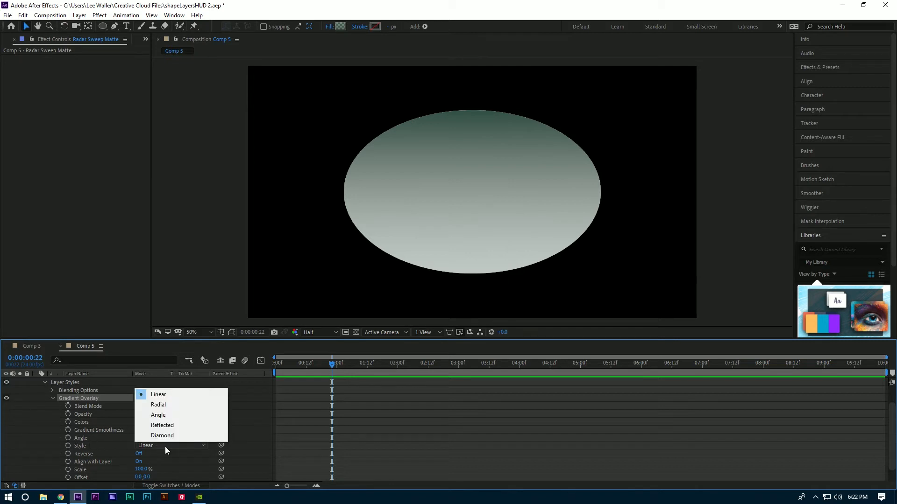
click(172, 415)
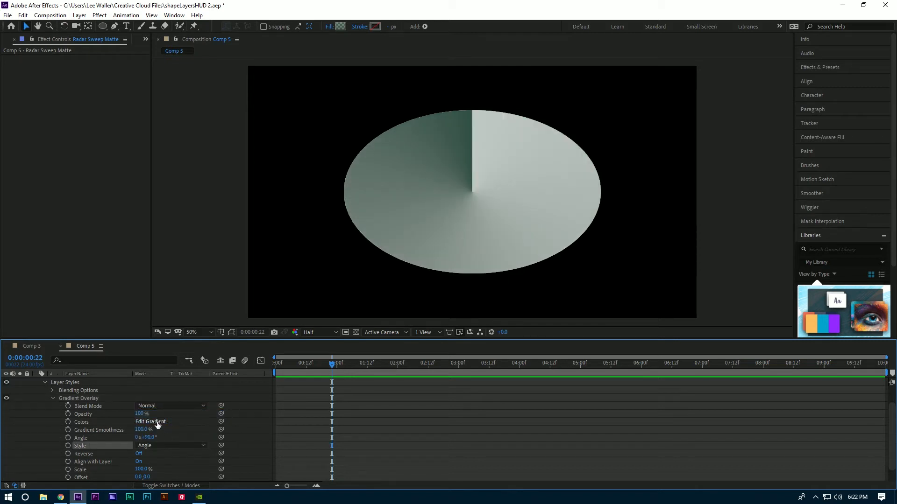
Check the color and opacity stops of the matte's overlay gradient and accept the default white-to-black gradient.
click(157, 422)
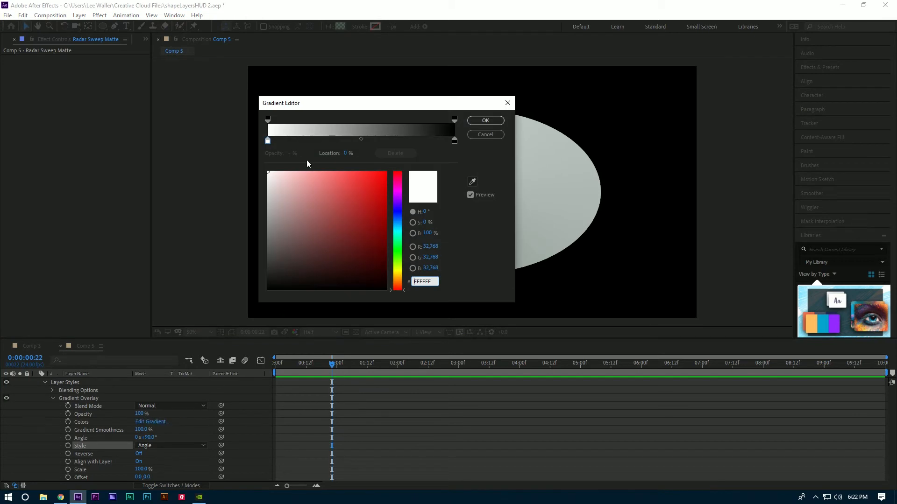
click(267, 142)
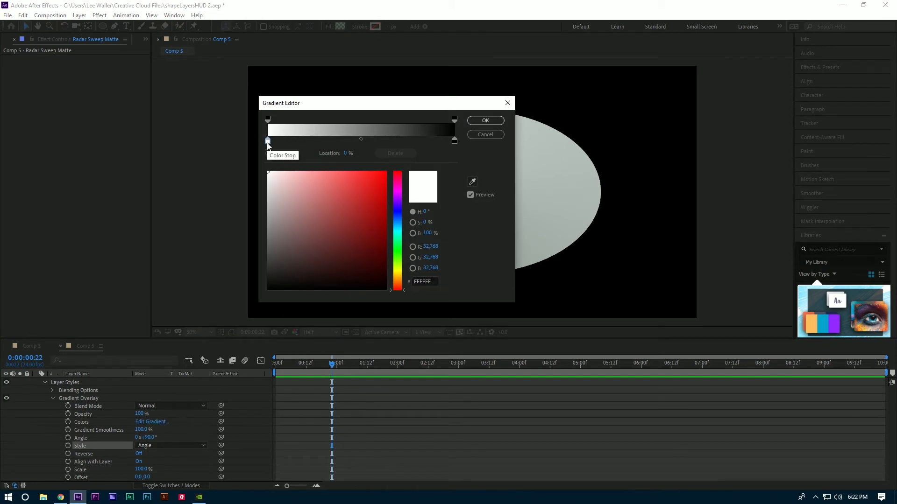
click(454, 142)
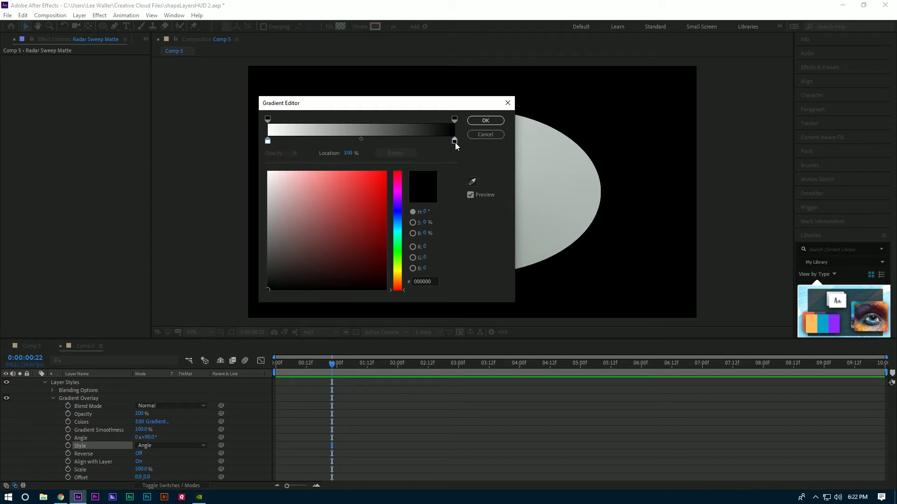
click(267, 119)
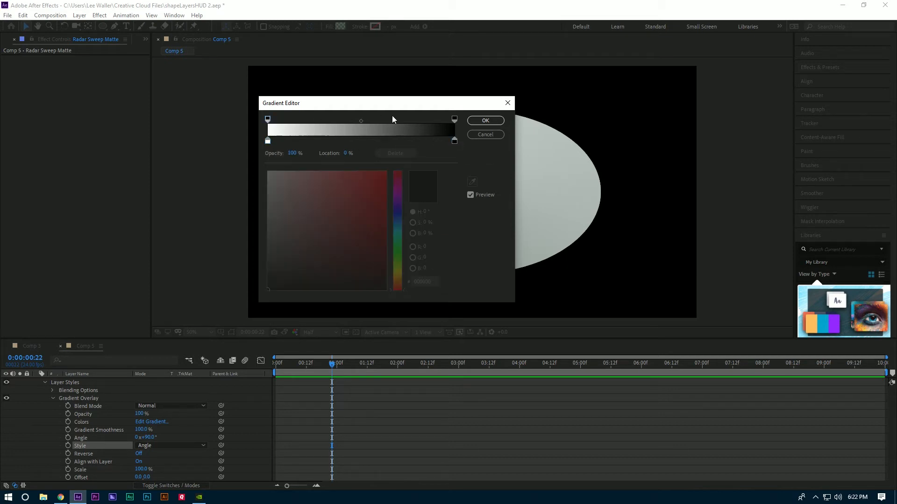
click(455, 119)
click(484, 121)
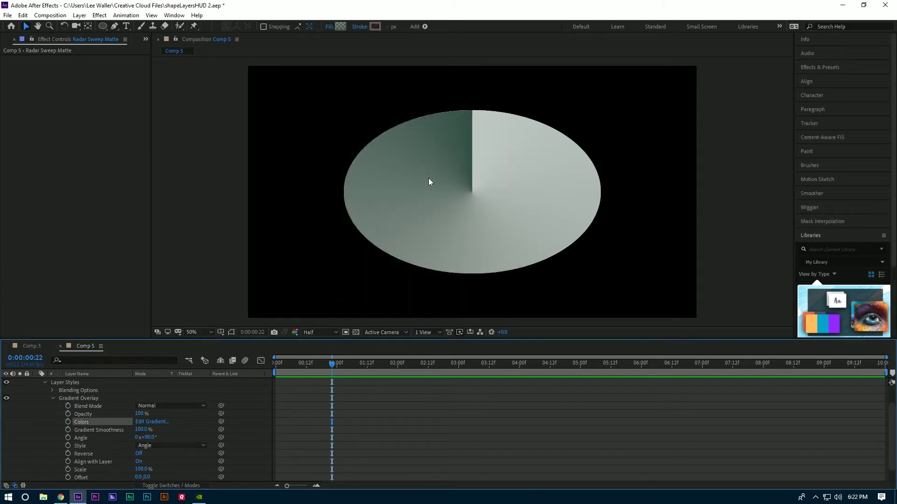
Start keyframing the Gradient Overlay angle at the first frame with a value of 0°.
drag(287, 364, 261, 362)
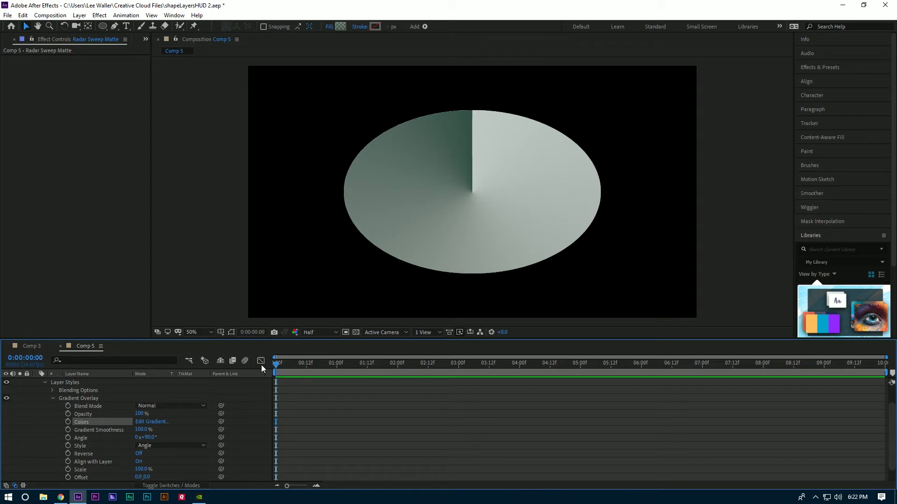
click(68, 438)
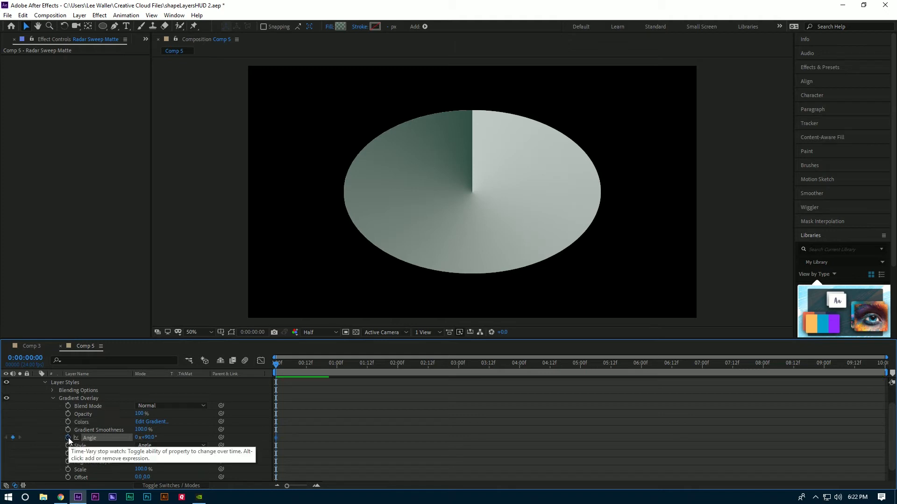
click(147, 438)
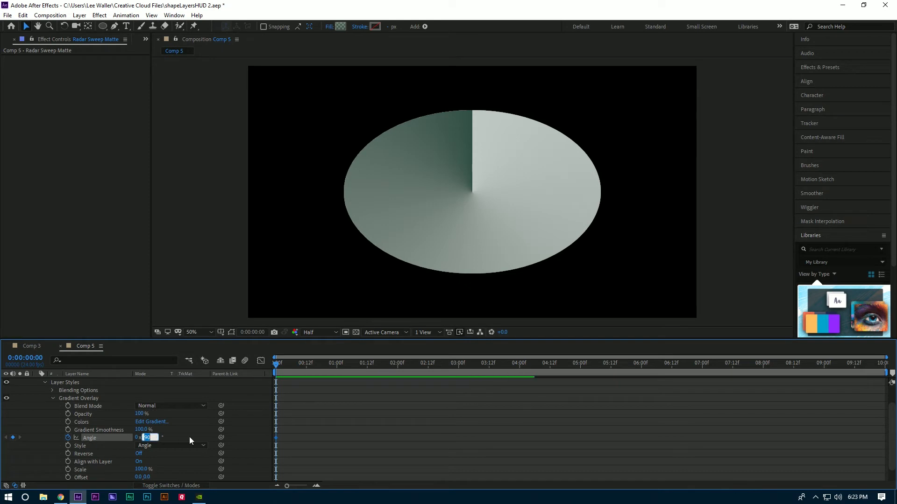
text(0)
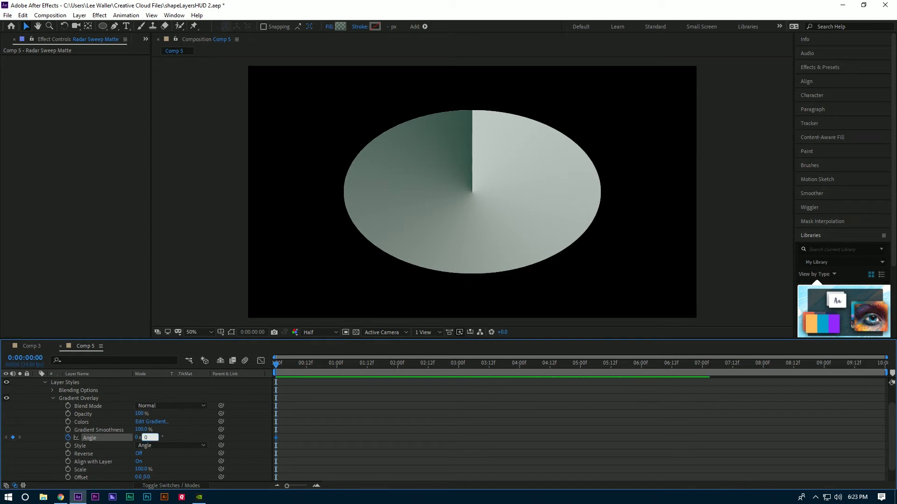
key(Return)
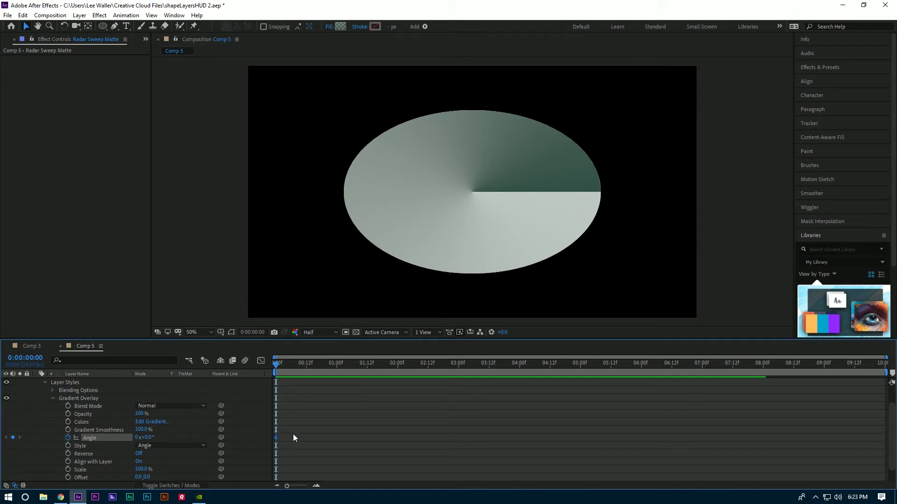
Keyframe the Gradient Overlay angle to 5 full revolutions at 0:00:09:23.
drag(275, 363, 883, 363)
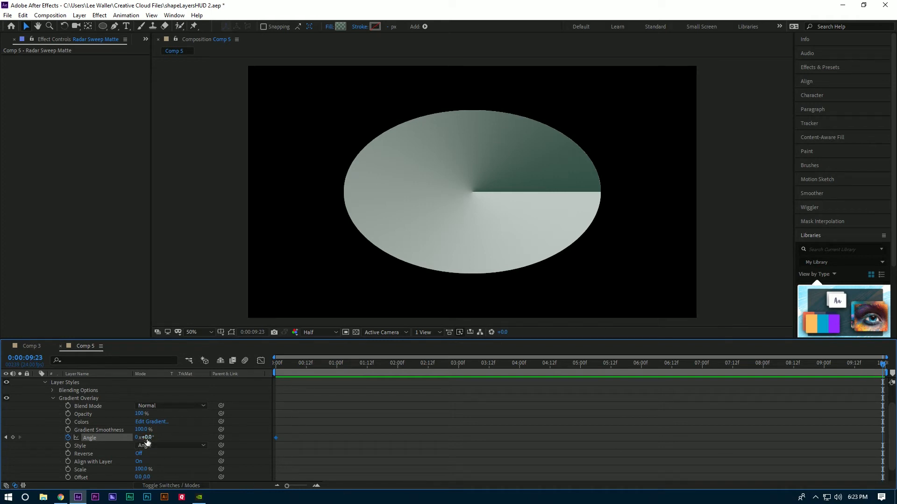
click(136, 438)
key(Return)
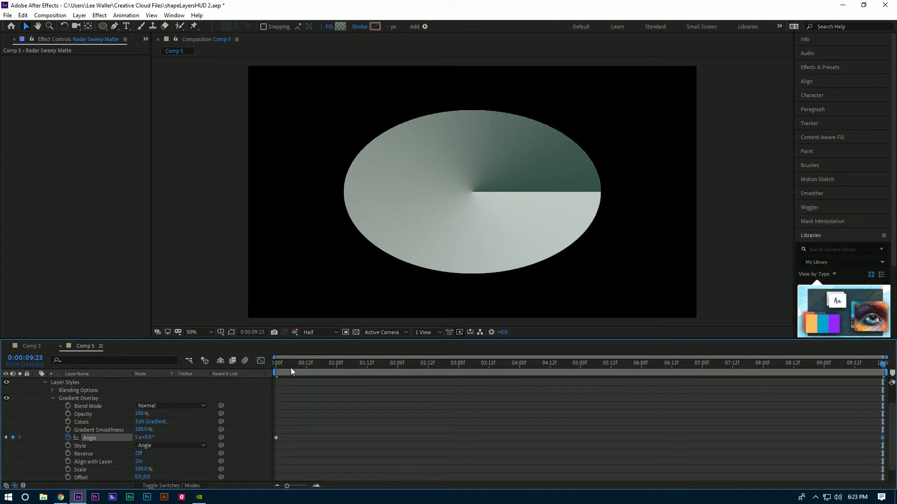
Preview the rotating gradient from the first frame, and collapse the Radar Sweep Matte layer's properties.
key(Home)
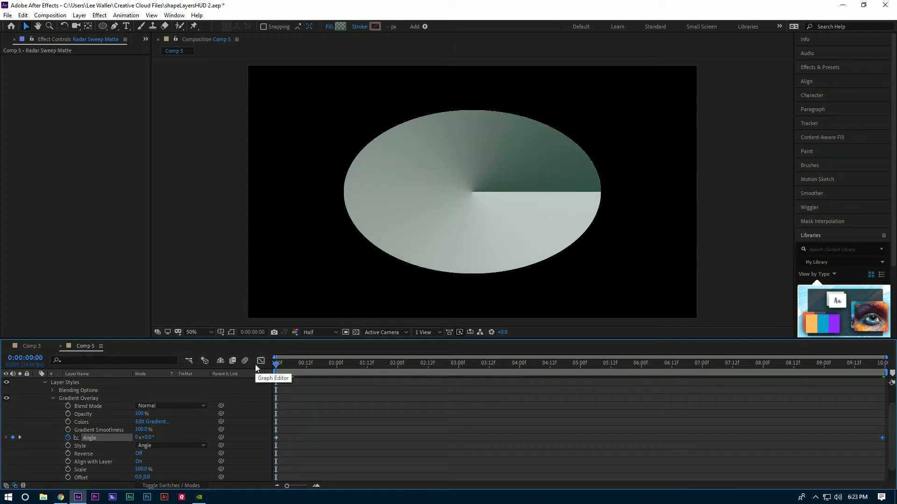
key(space)
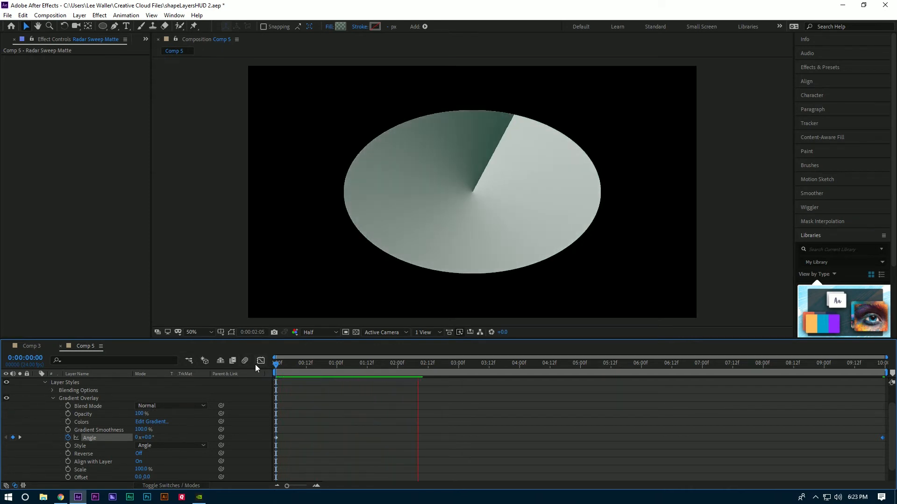
key(space)
click(45, 383)
click(36, 382)
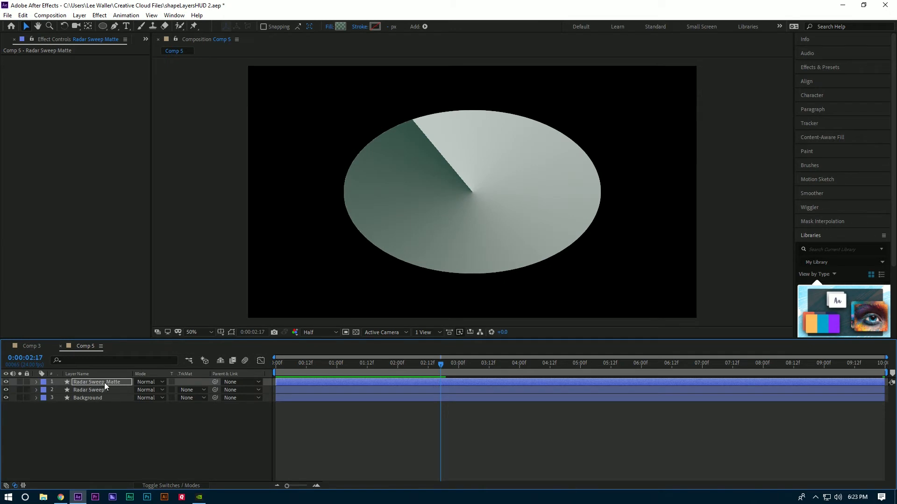
Set the Radar Sweep layer's track matte to Luma Matte "Radar Sweep Matte".
key(Return)
click(97, 390)
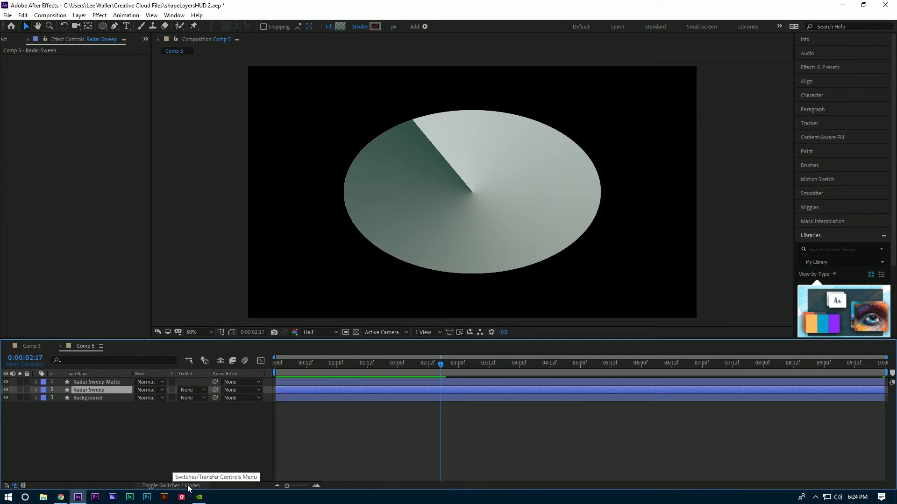
click(171, 486)
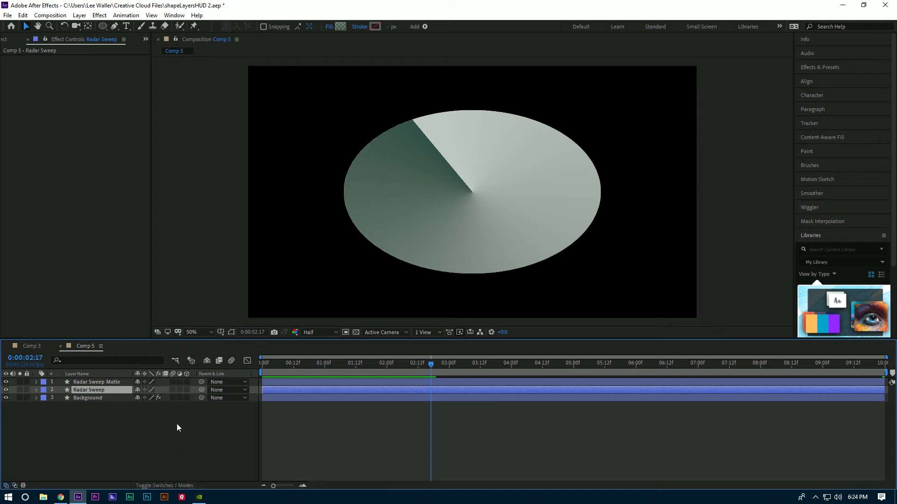
click(164, 487)
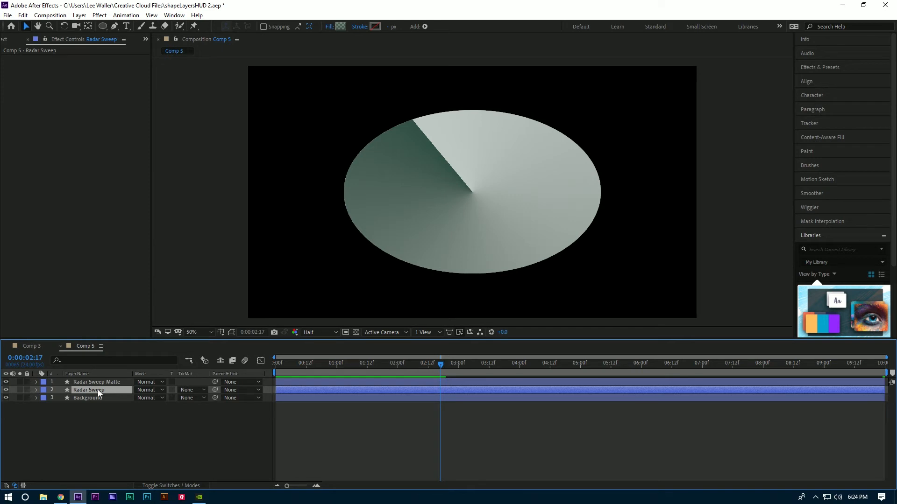
click(192, 390)
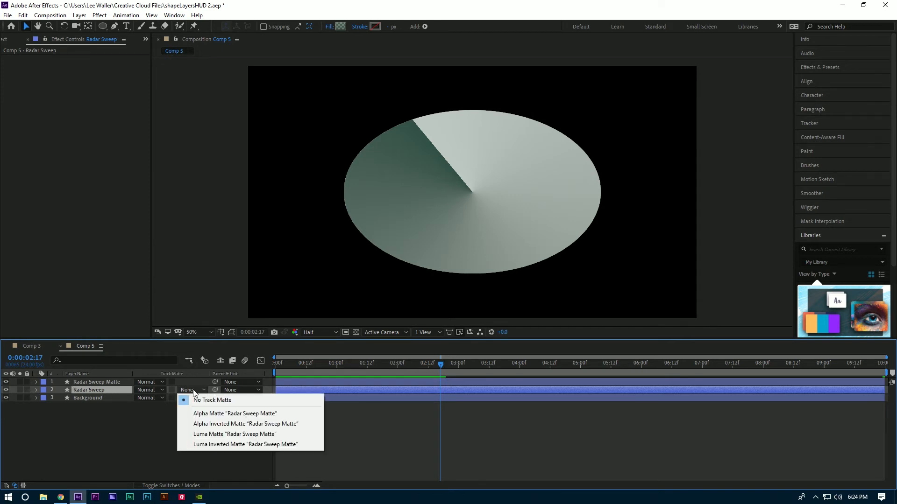
click(206, 435)
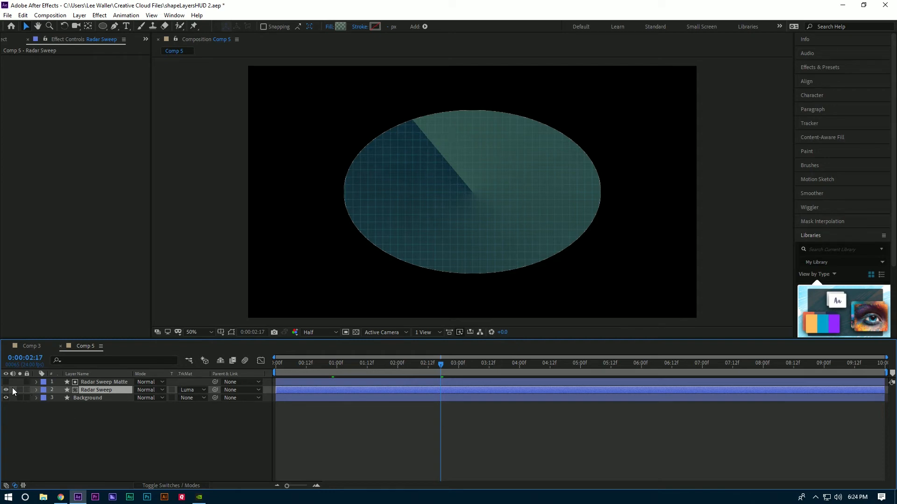
Preview the matted radar sweep over the grid background from the first frame.
click(276, 364)
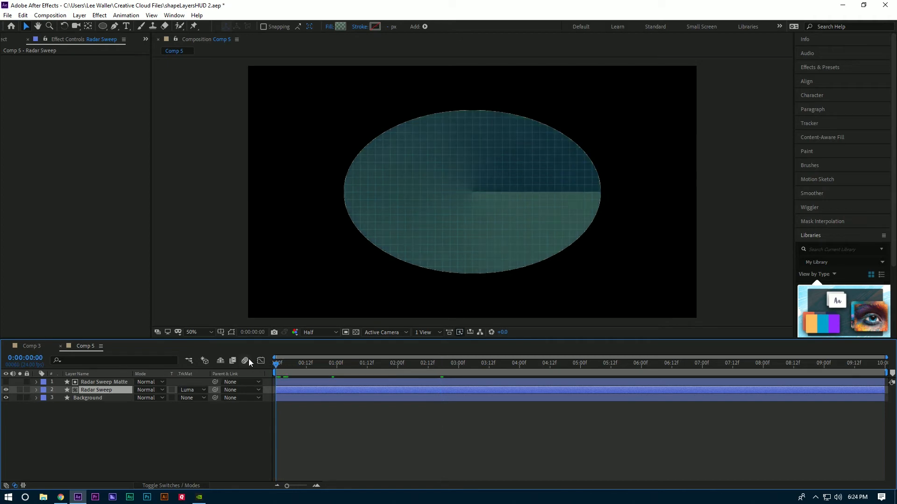
key(space)
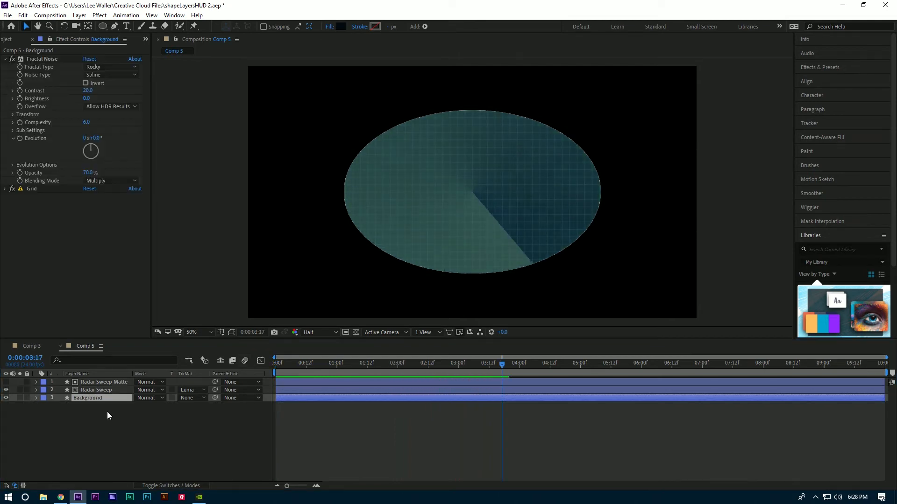
click(107, 410)
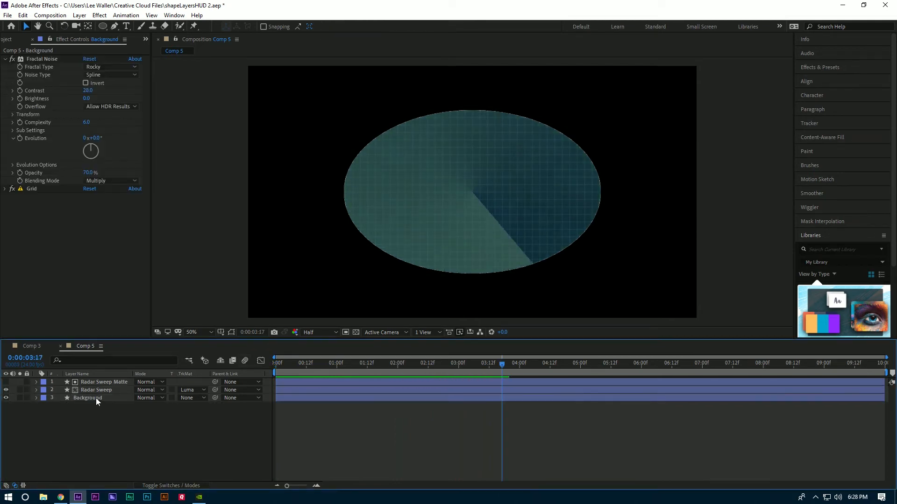
Duplicate the Background layer, move the copy to the top of the layer stack, and rename it border.
click(96, 398)
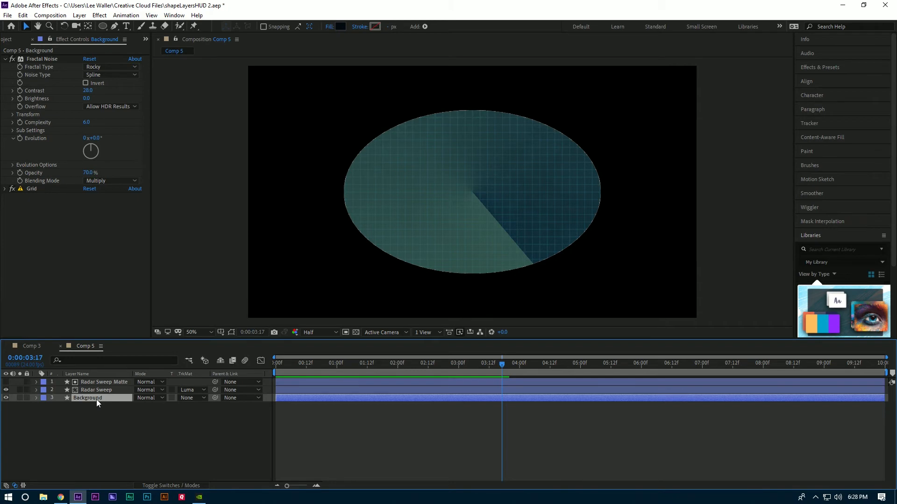
key(ctrl+d)
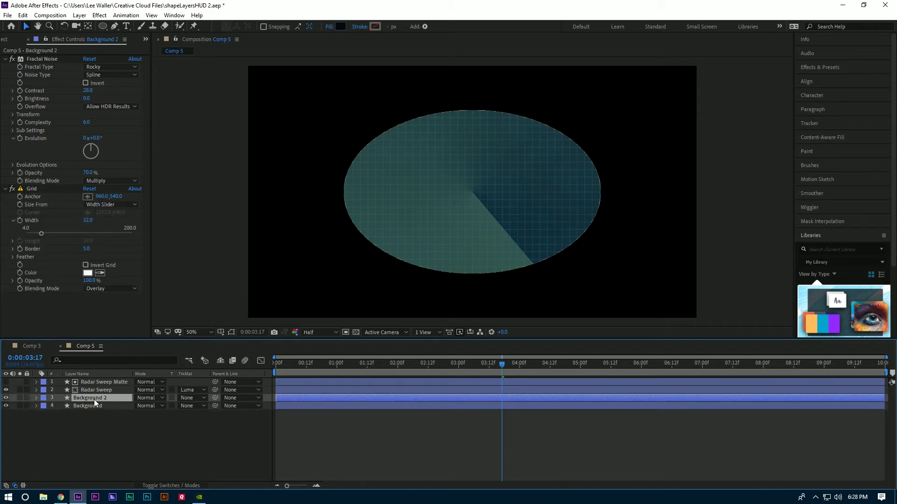
drag(94, 399, 93, 380)
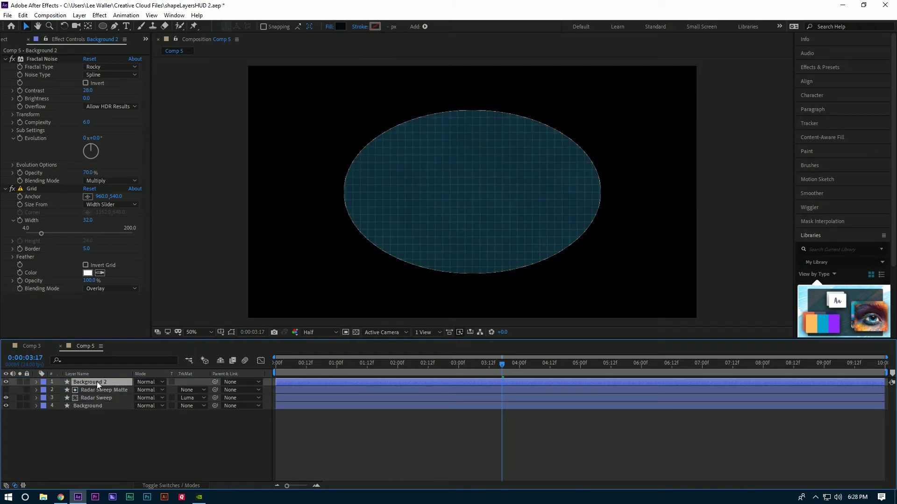
key(Return)
text(border)
key(Return)
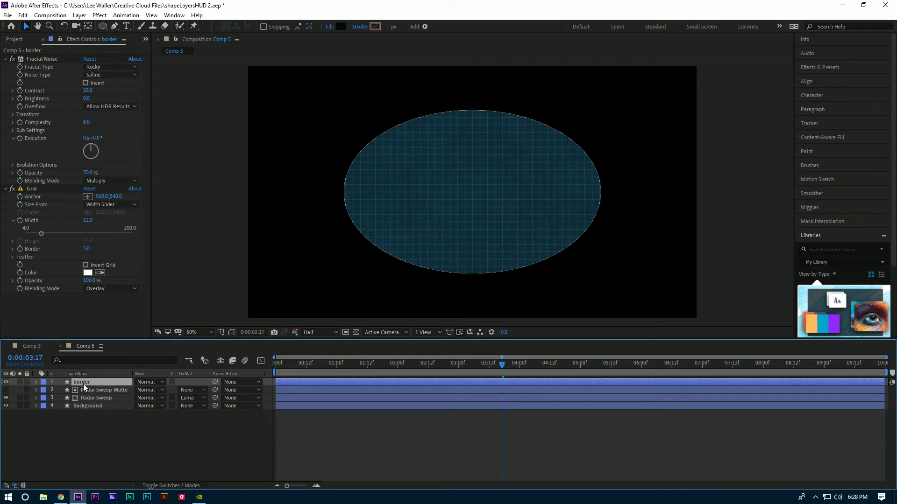
Delete the Fractal Noise and Grid effects from the border layer.
click(37, 58)
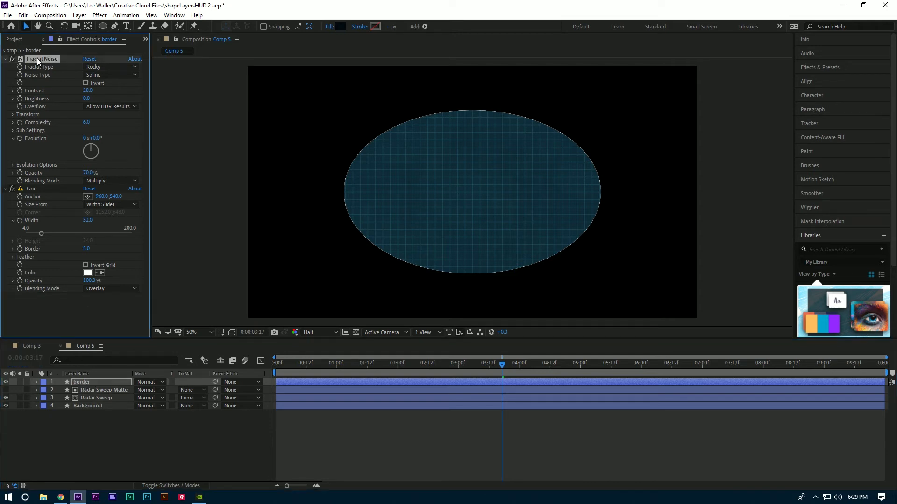
key(Delete)
click(36, 59)
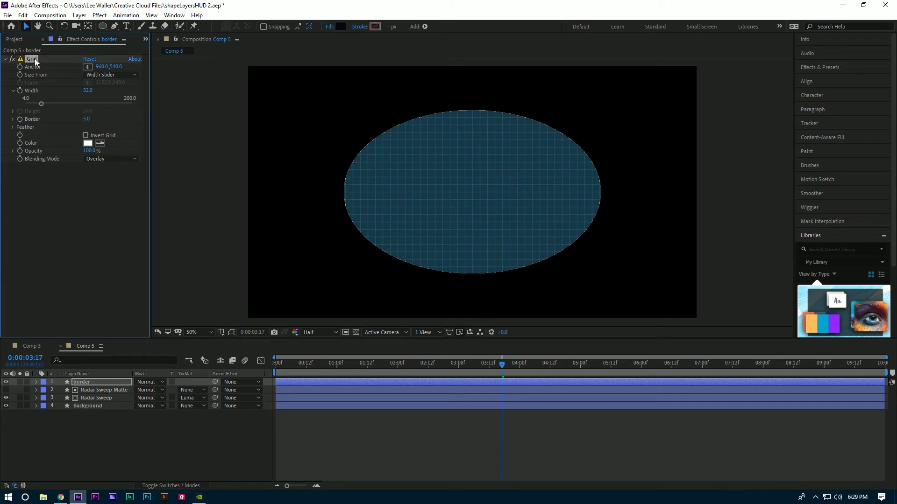
key(Delete)
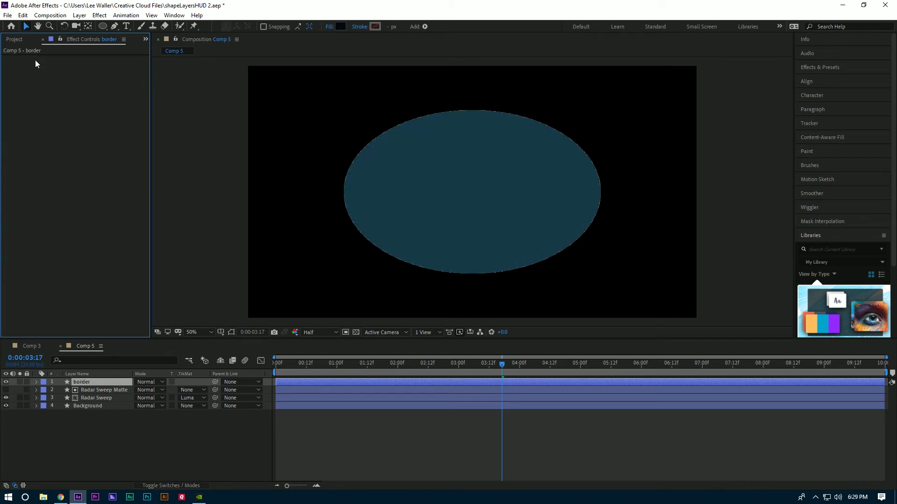
Set the size of the border layer's ellipse path to 1090 by 690.
click(36, 381)
click(44, 391)
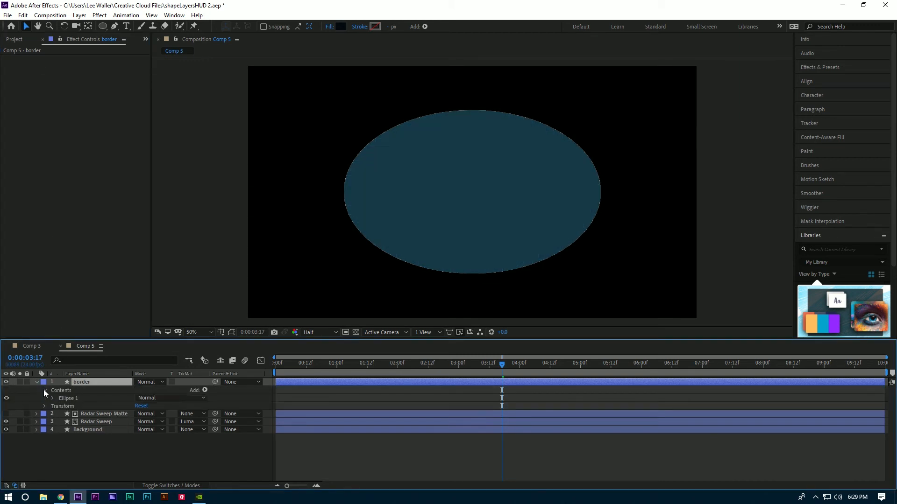
click(52, 398)
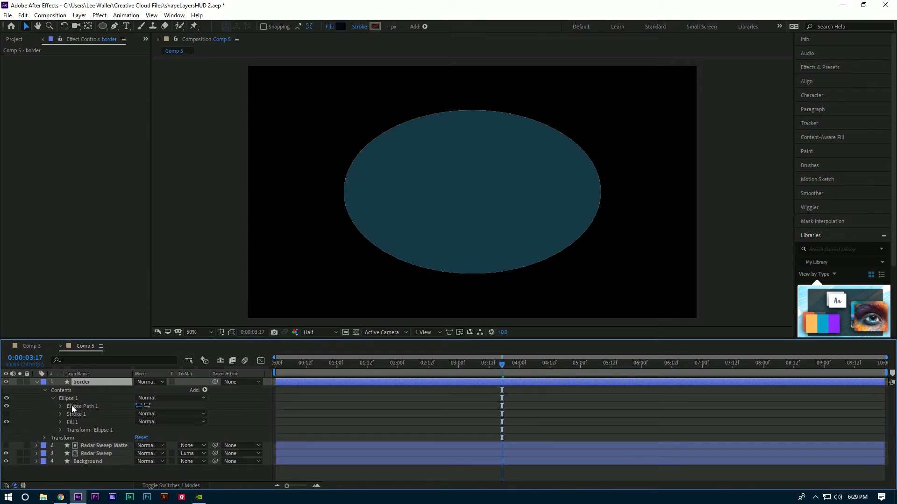
click(72, 405)
click(60, 406)
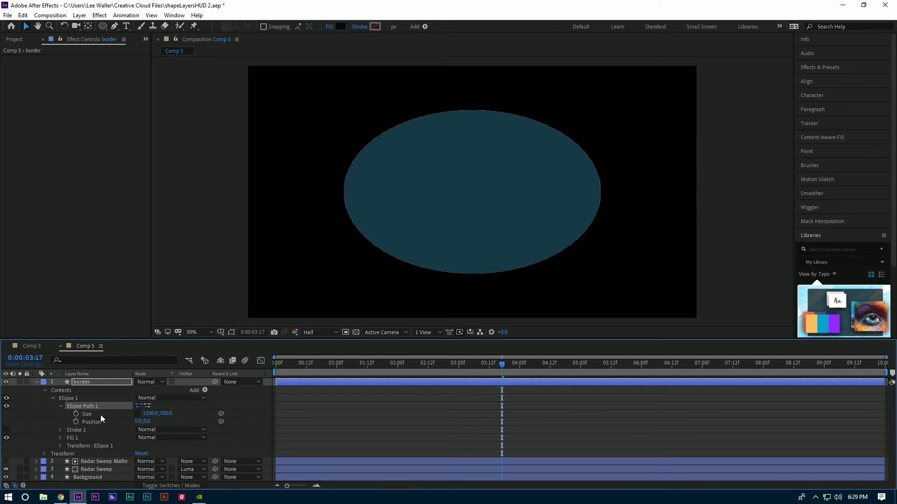
click(150, 414)
text(1090)
key(Tab)
text(690)
key(Return)
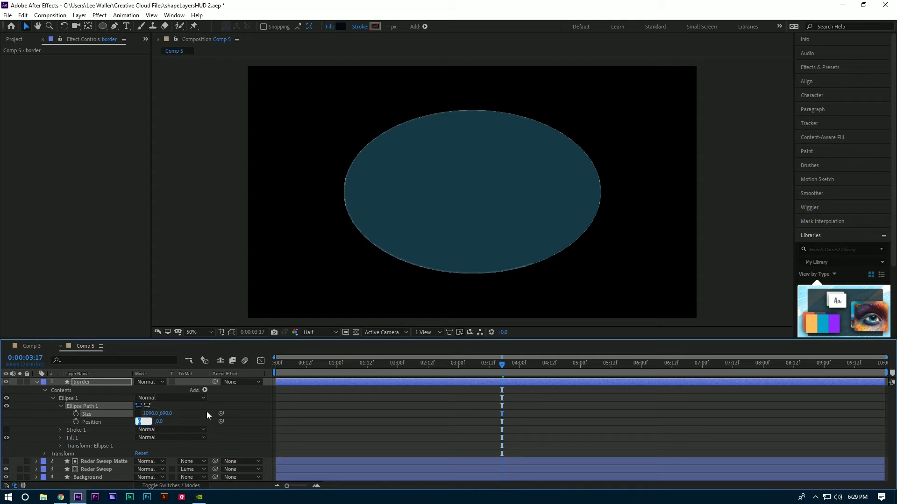
Duplicate the Ellipse 1 group inside the border layer's contents.
click(52, 399)
click(63, 398)
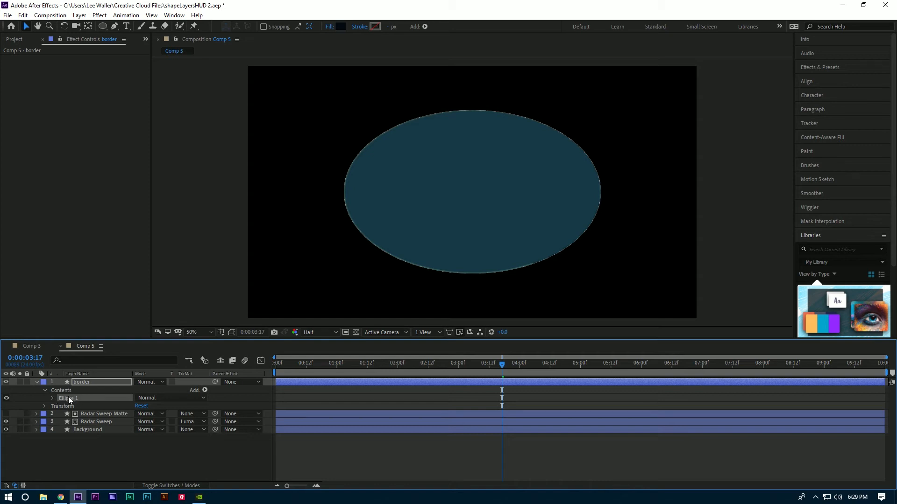
key(ctrl+d)
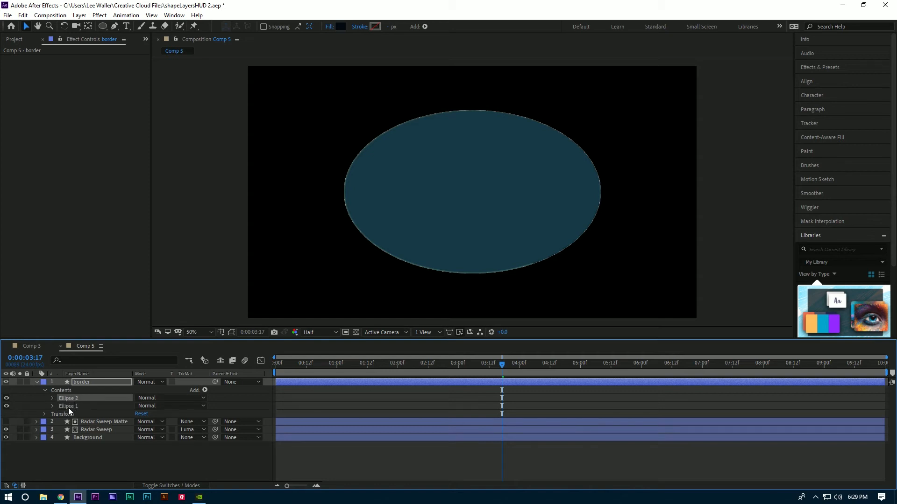
Set the path size of the duplicated ellipse in the border layer to 1280 by 710.
click(67, 406)
click(69, 399)
click(52, 398)
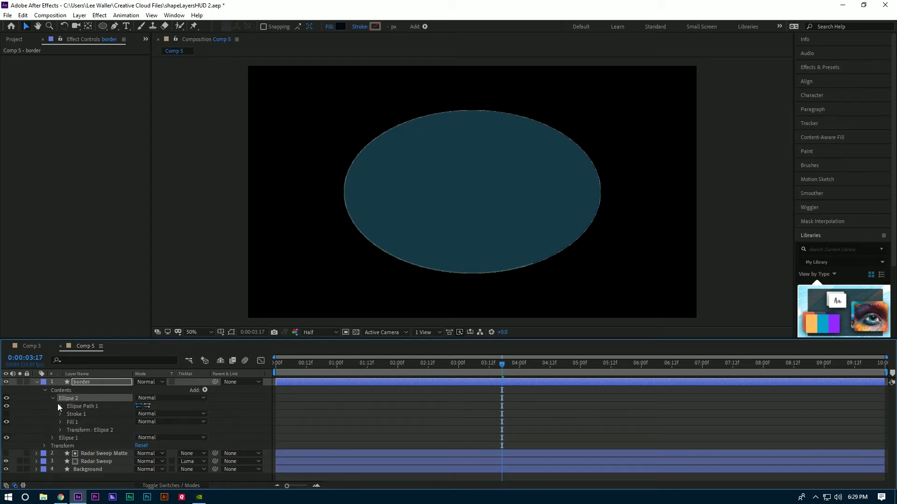
click(74, 406)
click(60, 407)
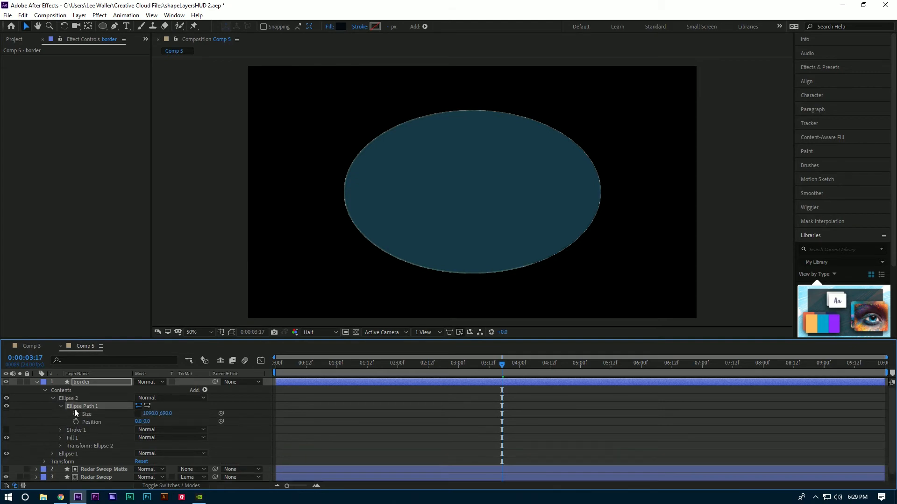
click(149, 414)
text(1280)
key(Tab)
text(710)
key(Return)
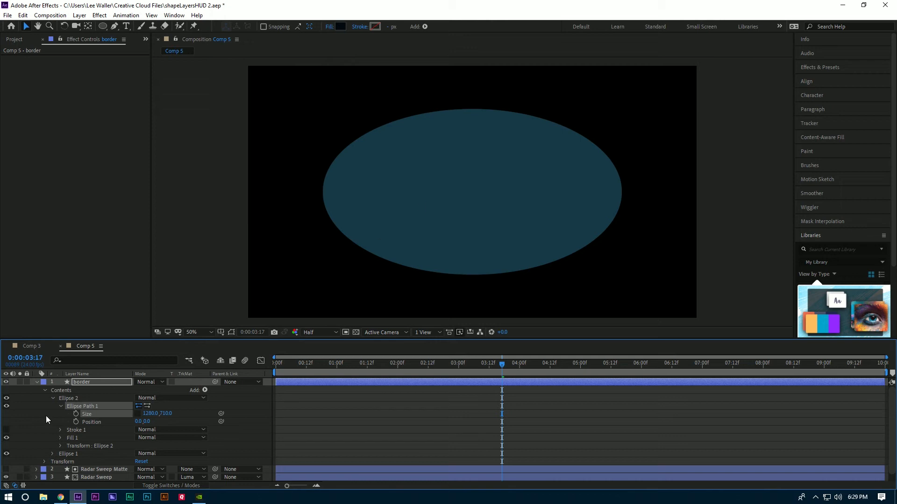
click(59, 406)
click(52, 399)
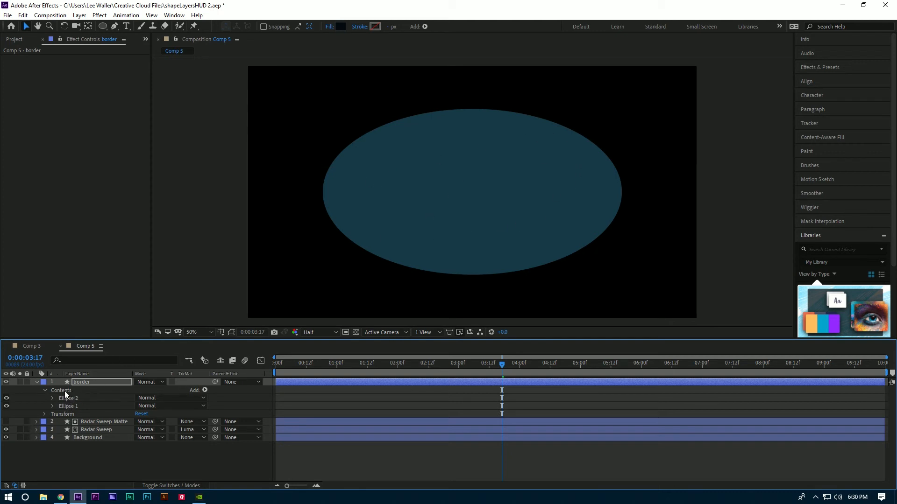
Add Merge Paths to the border layer's contents and set its mode to Subtract to cut out the inner ellipse.
click(88, 391)
click(196, 389)
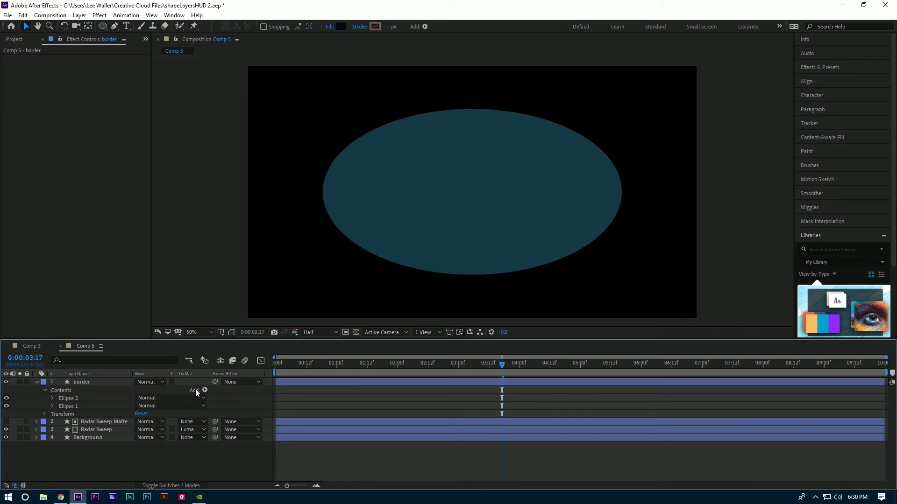
click(205, 391)
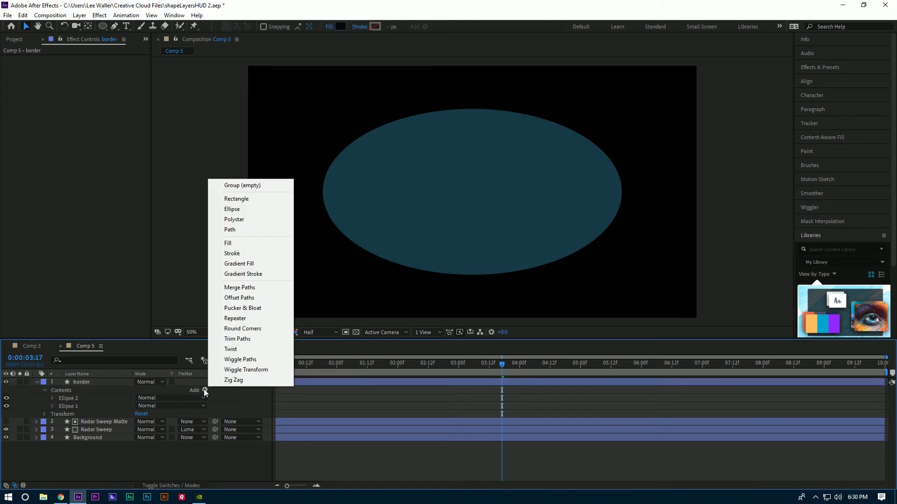
click(252, 288)
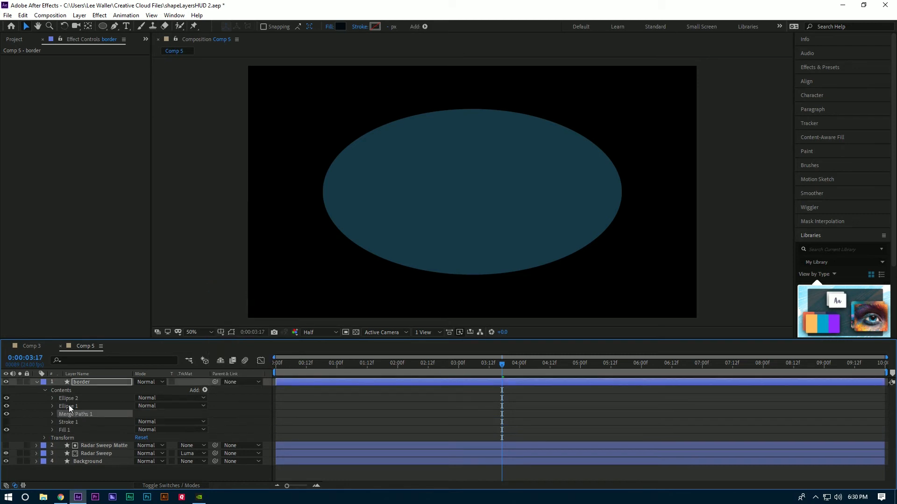
click(52, 415)
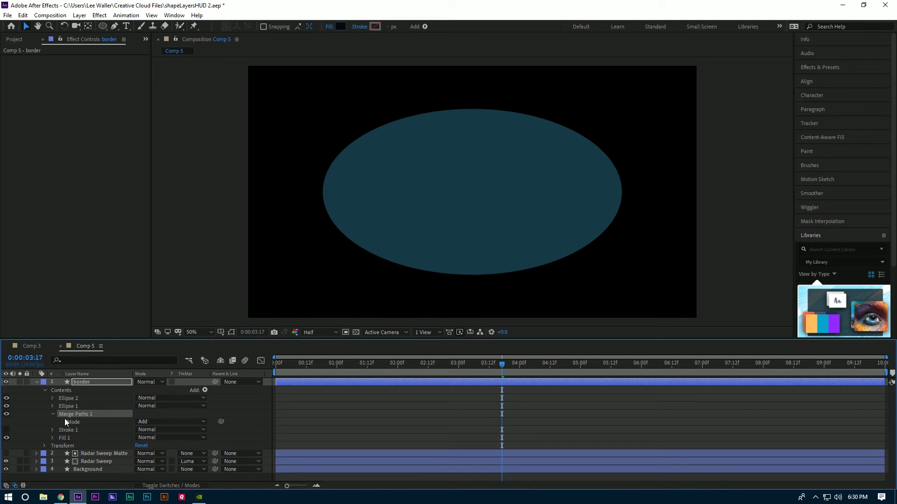
click(157, 423)
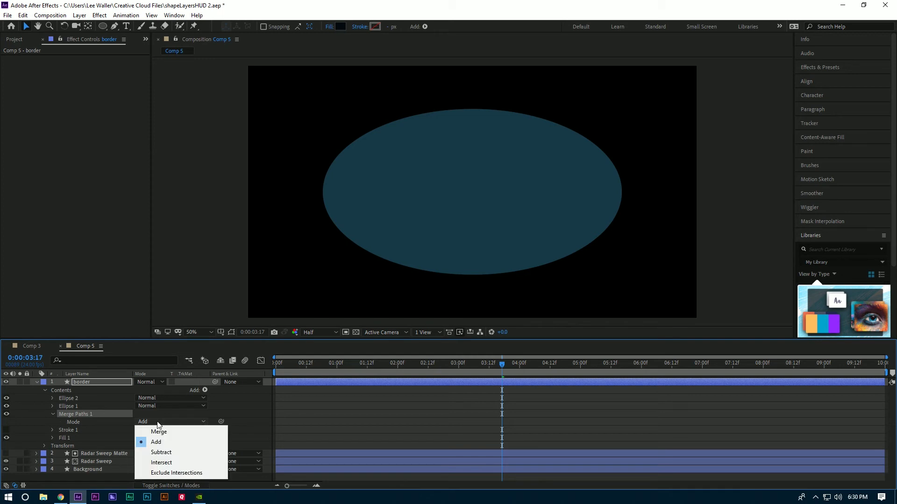
click(163, 451)
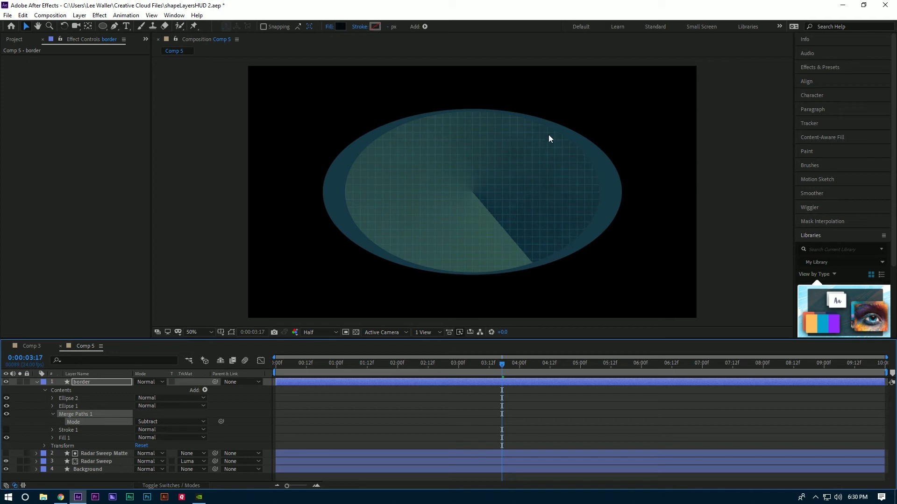
click(52, 414)
click(45, 391)
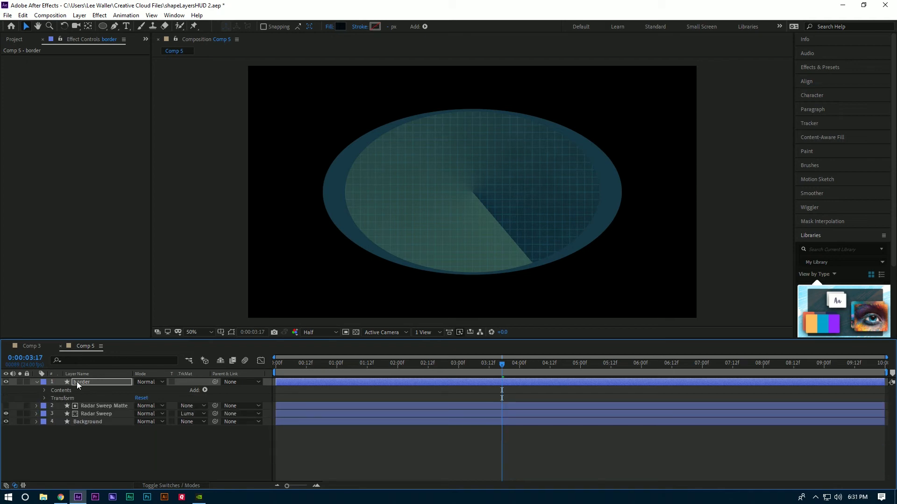
click(37, 383)
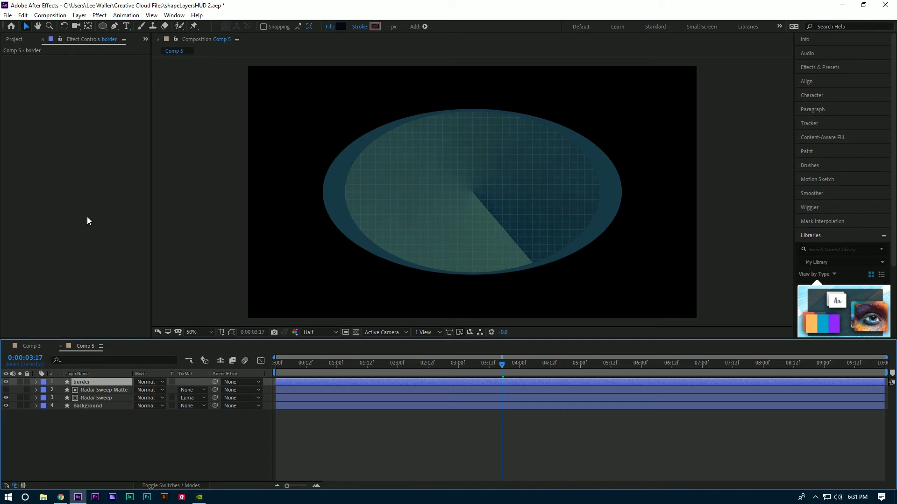
Apply a Drop Shadow to the border layer with 100% opacity, 0 distance and 80 softness.
click(99, 16)
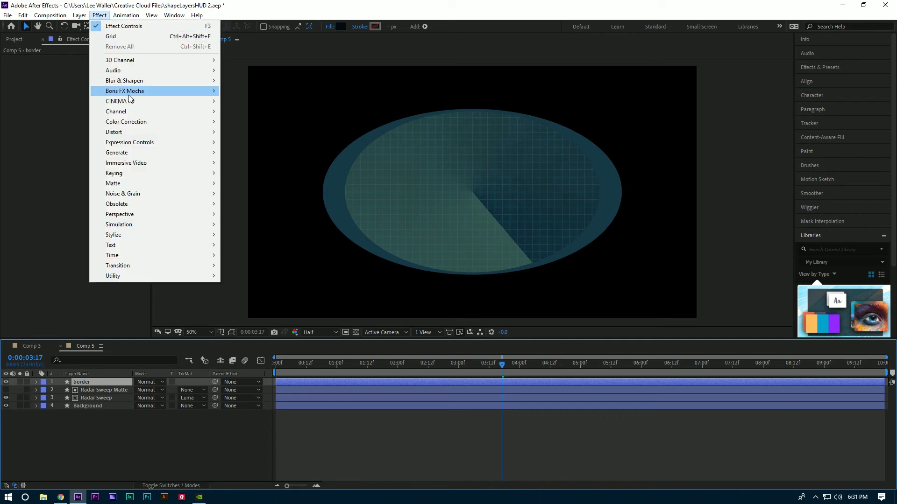
mouse_move(158, 215)
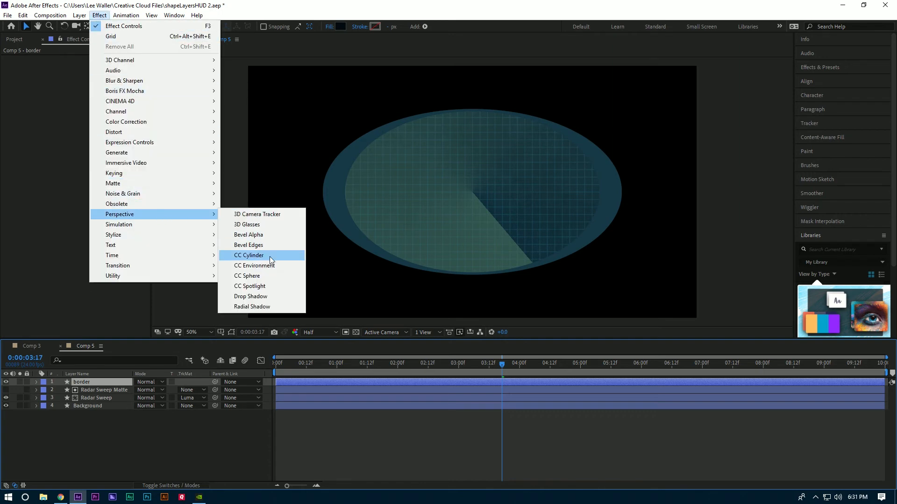
click(266, 296)
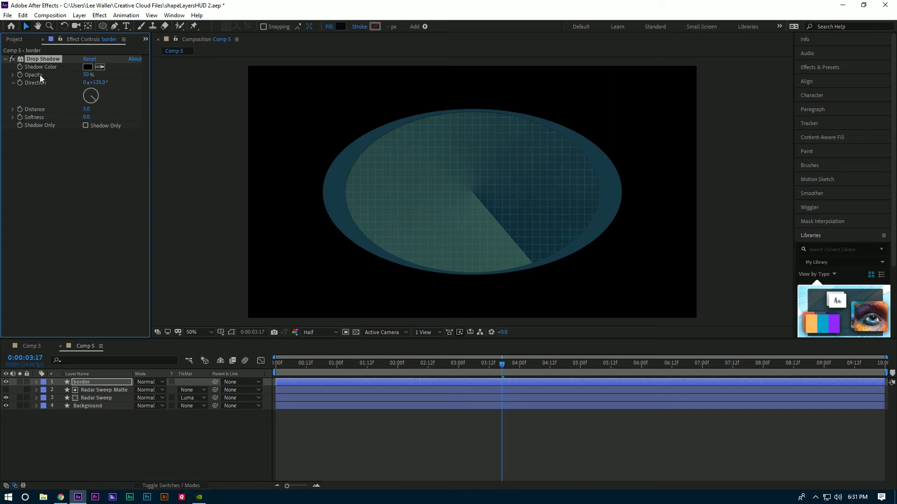
drag(86, 75, 164, 73)
drag(87, 109, 45, 109)
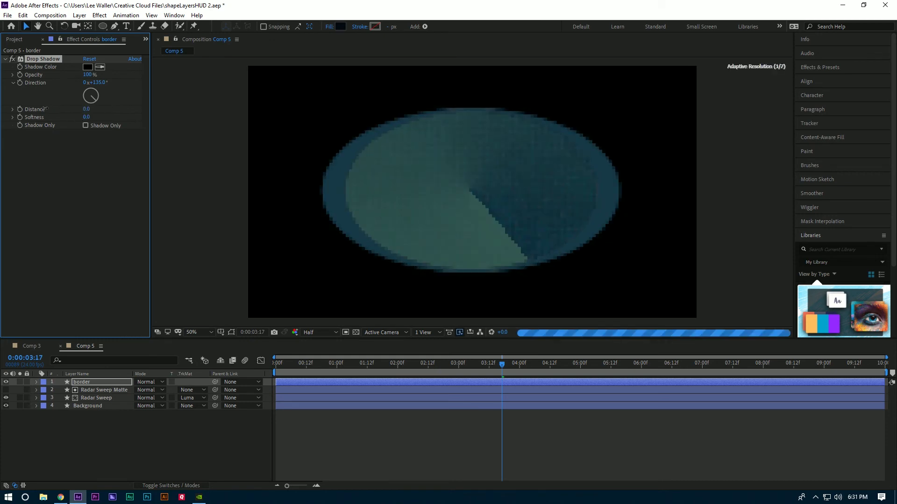
click(86, 117)
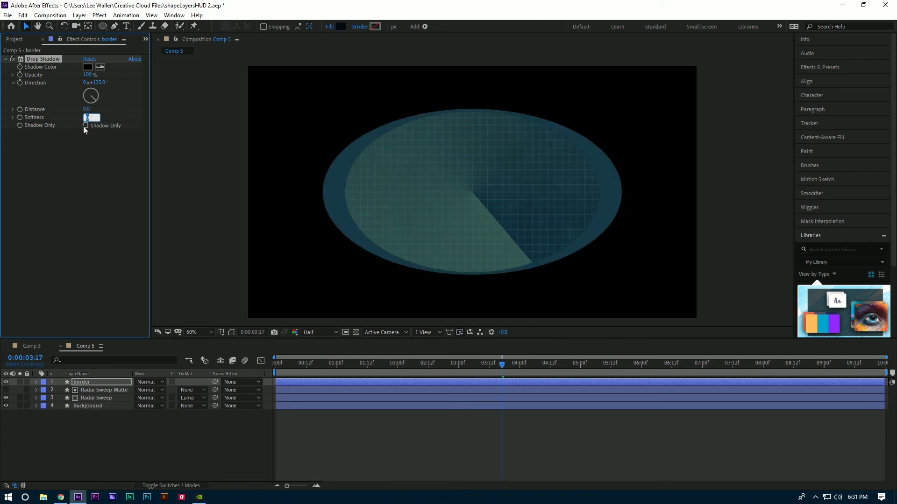
text(80)
key(Return)
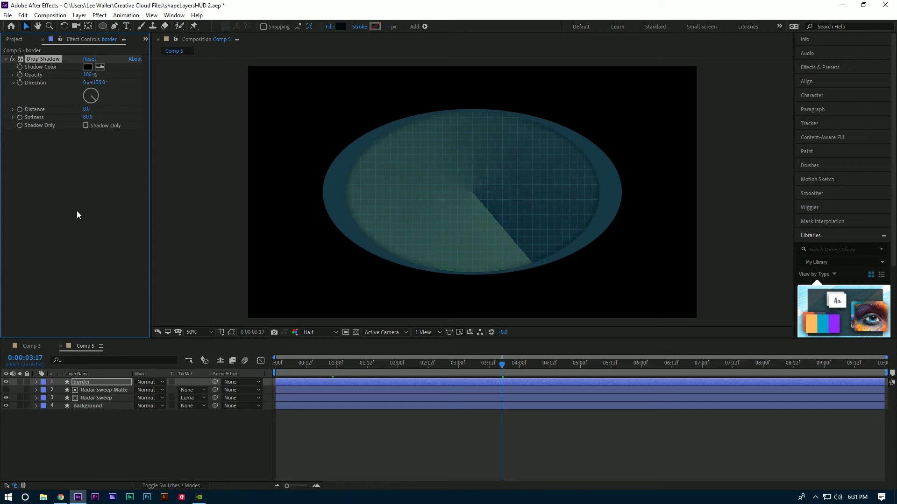
With no layer selected, create a new shape layer in Comp 5 holding an ellipse that fills the composition.
click(32, 346)
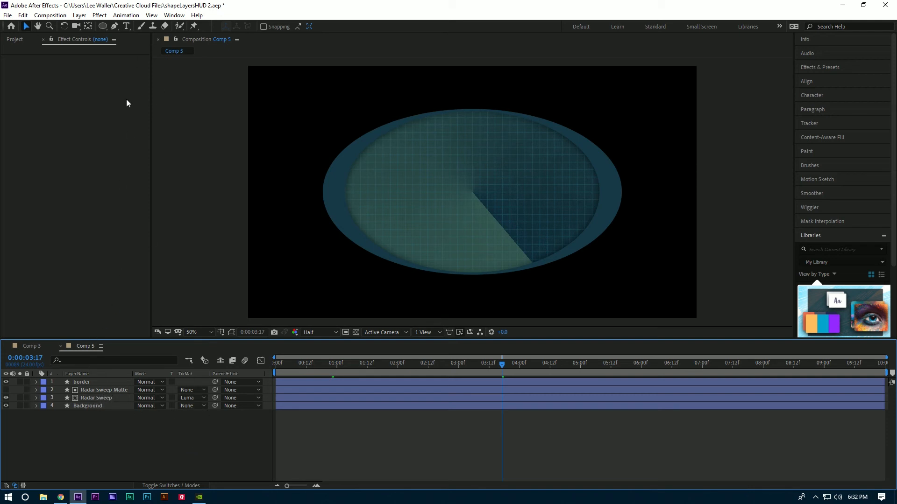
click(103, 26)
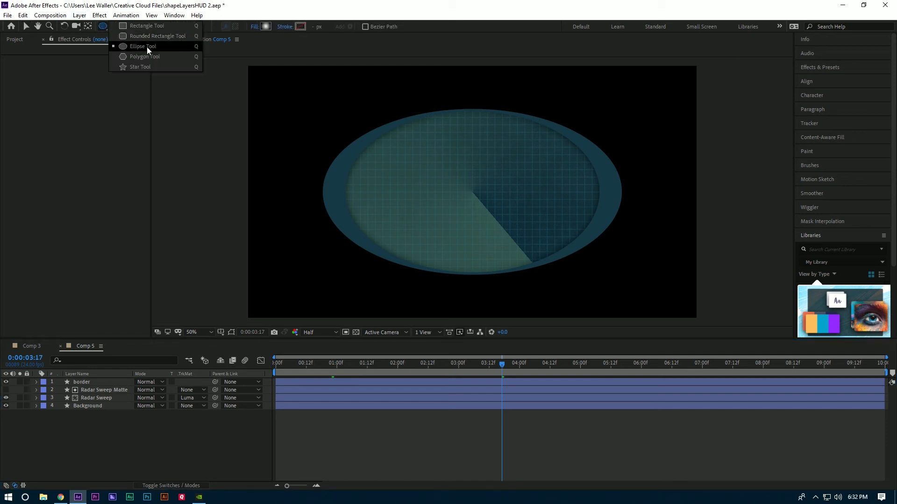
click(102, 27)
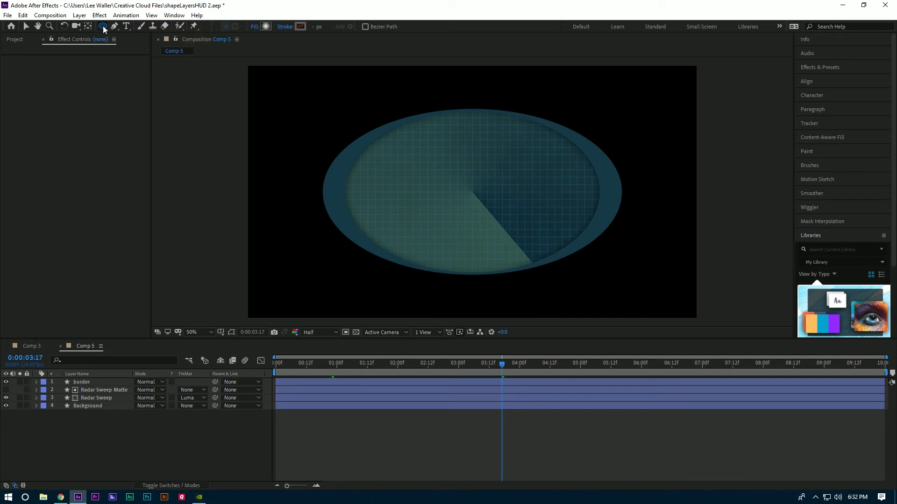
double_click(103, 27)
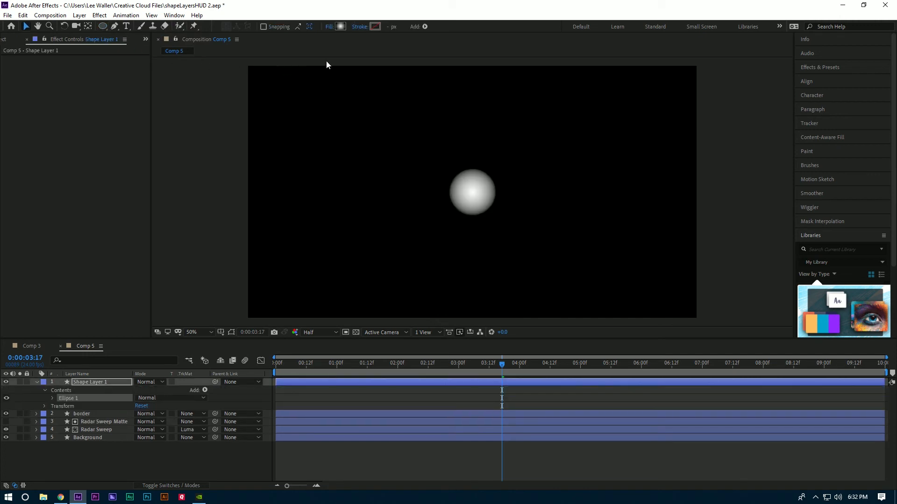
Set the new ellipse's fill to None.
click(328, 26)
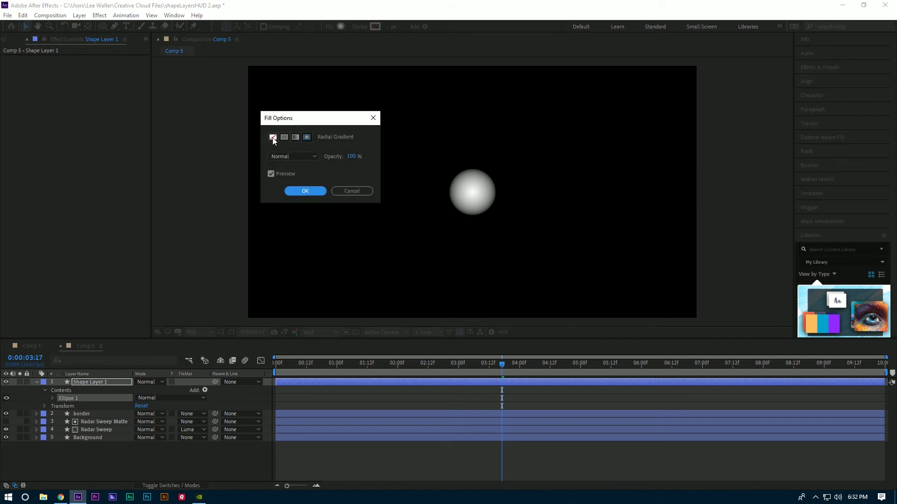
click(271, 137)
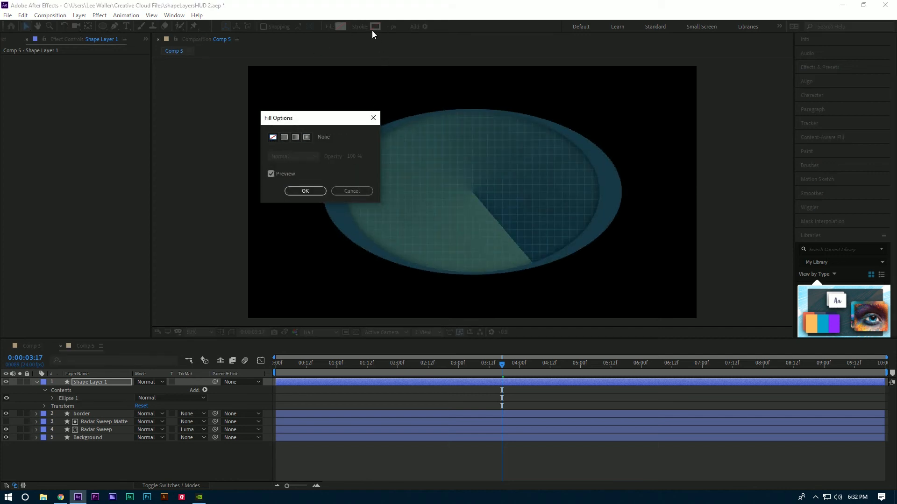
click(305, 191)
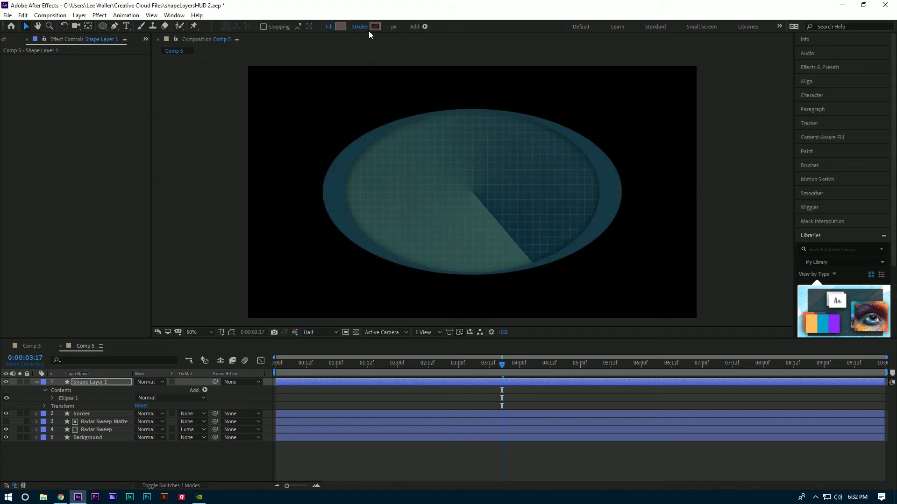
Give the new ellipse a solid white (FFFFFF) stroke.
click(358, 27)
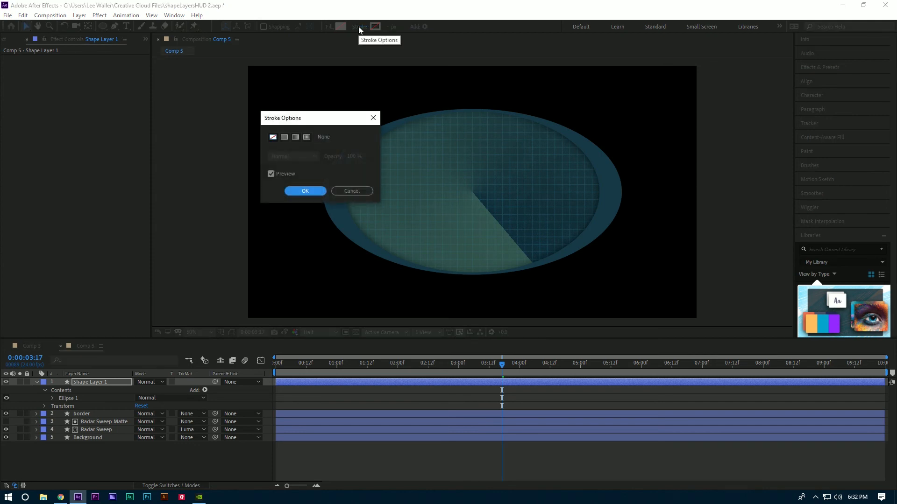
click(283, 139)
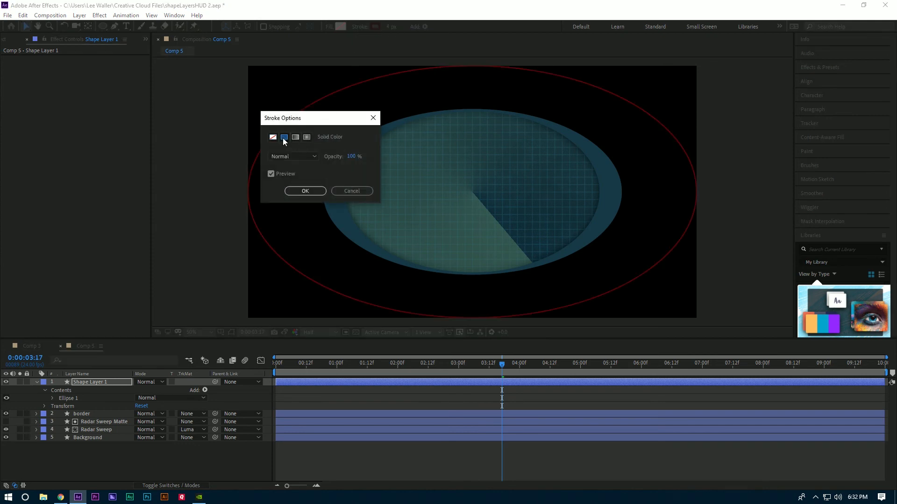
click(304, 192)
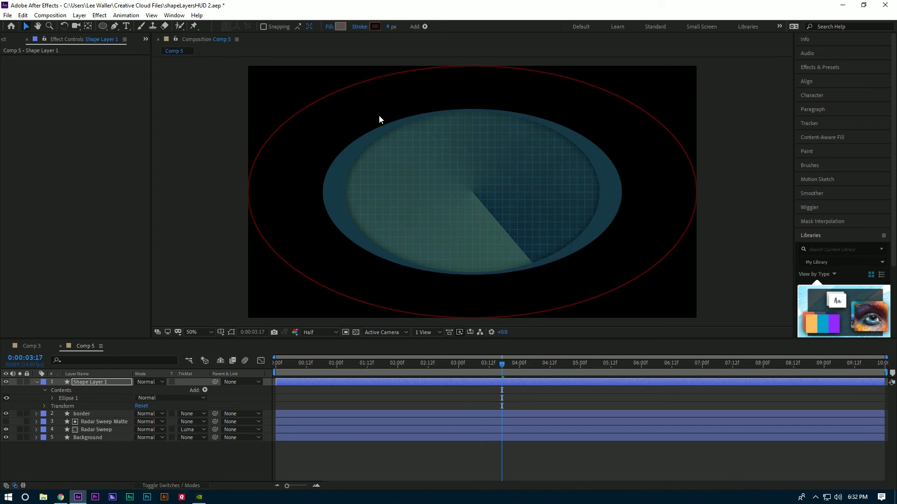
click(375, 26)
click(254, 108)
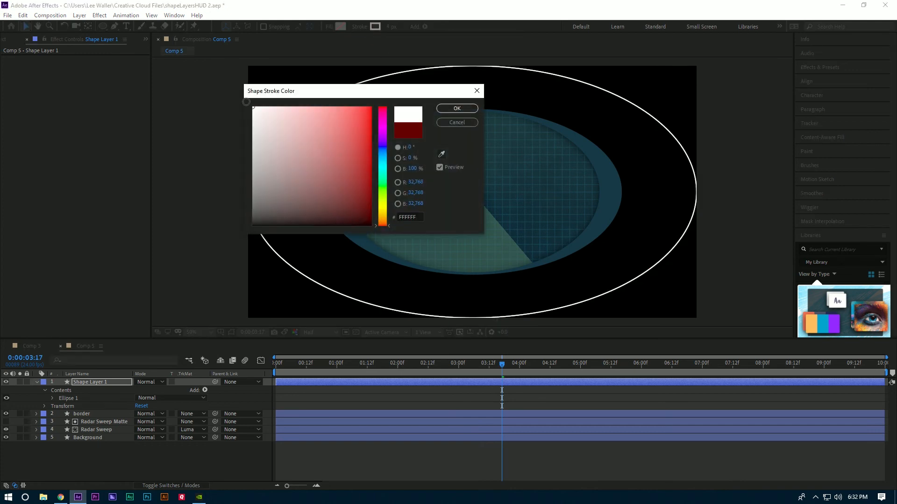
click(444, 108)
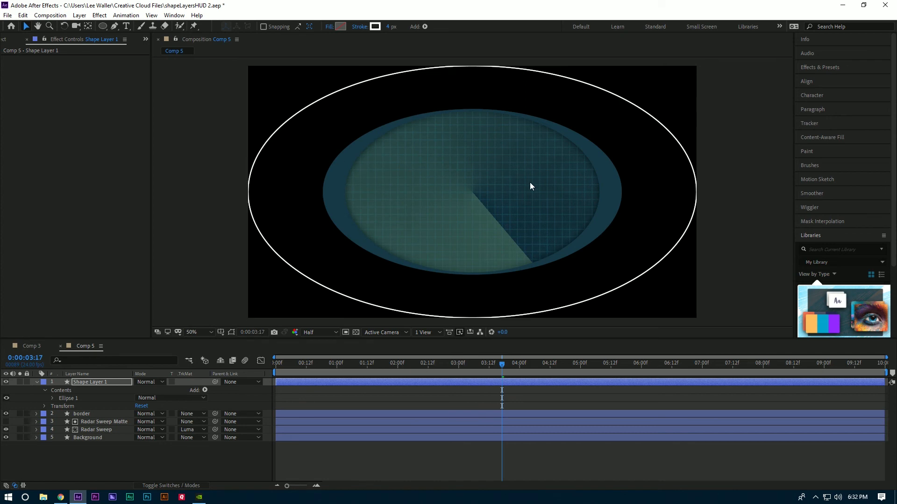
Set the Ellipse Path 1 size on Shape Layer 1 to 16 by 16.
click(53, 398)
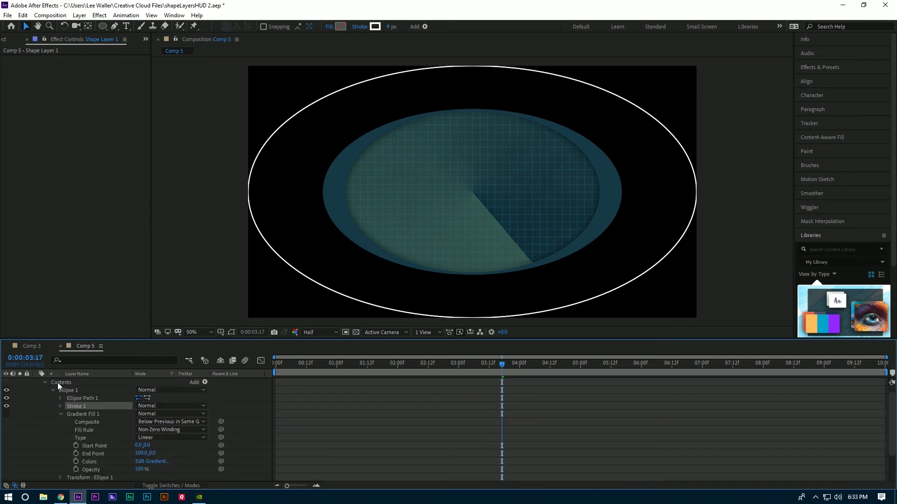
click(58, 381)
click(65, 391)
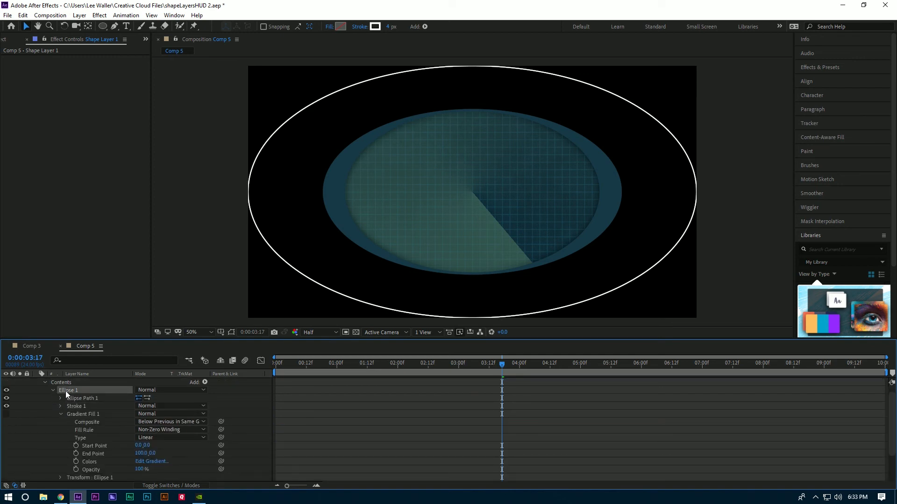
click(82, 400)
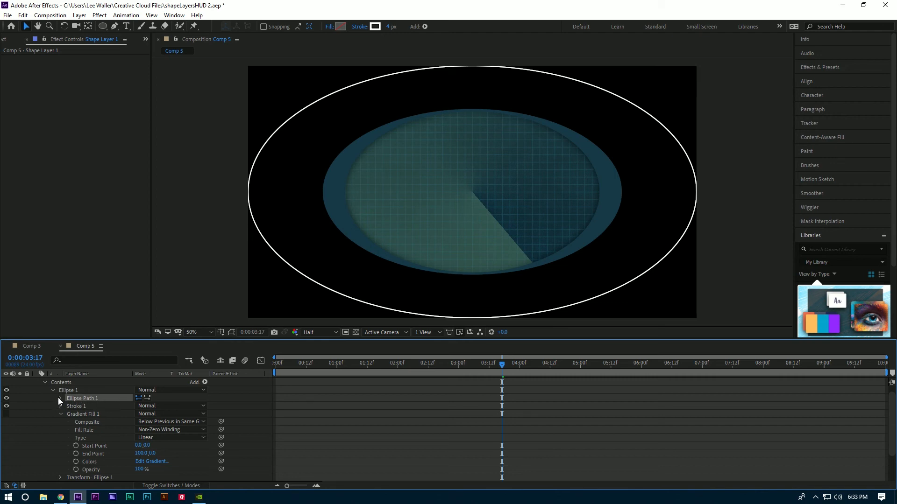
click(59, 399)
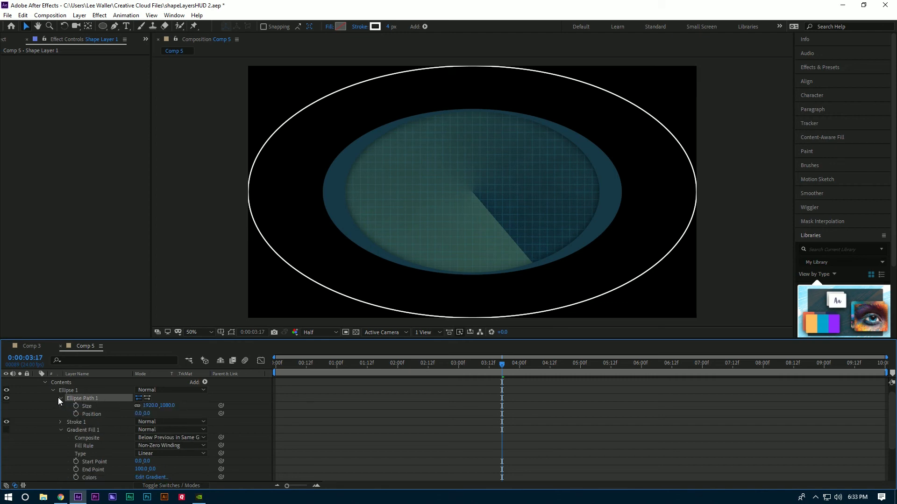
click(150, 406)
text(16)
key(Tab)
text(16)
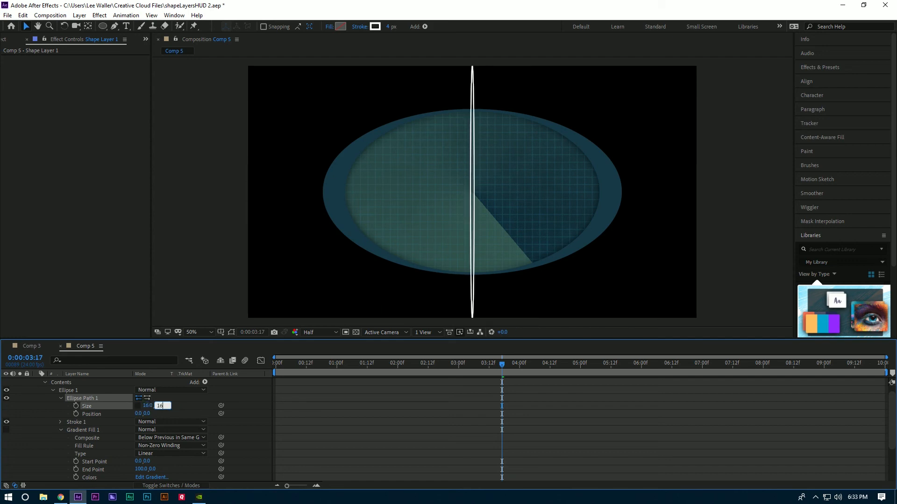
key(Return)
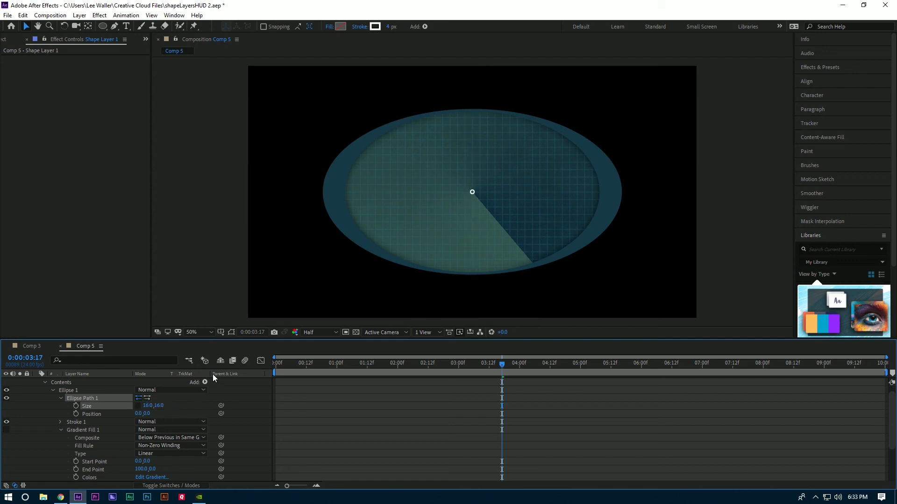
Set the small circle's stroke width to 3 px and collapse the properties of Shape Layer 1.
click(391, 27)
text(3)
key(Return)
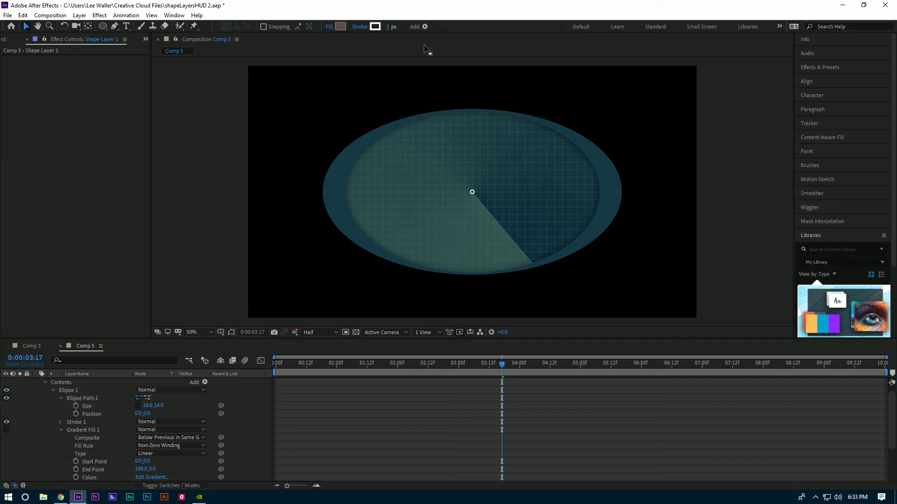
click(44, 382)
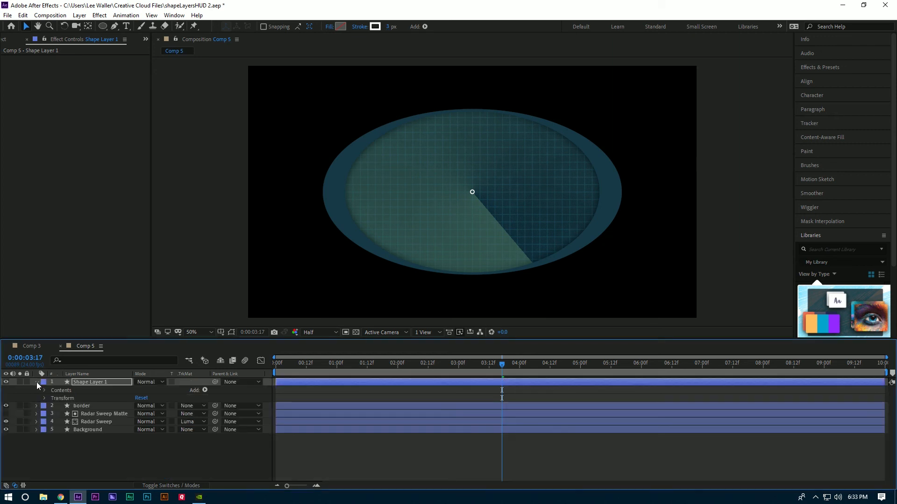
click(36, 382)
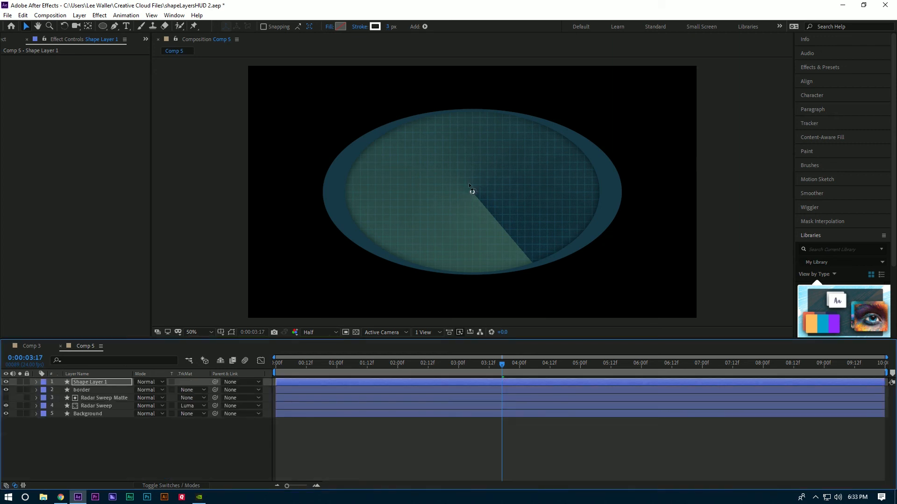
Position the small circle at 450, 375 on the border's upper-left part and keyframe its position at 0:00:00:00.
click(83, 382)
key(p)
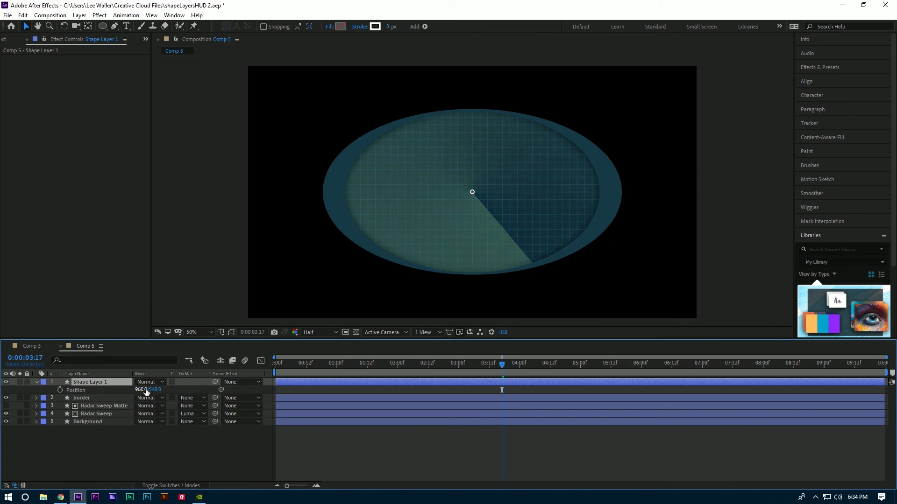
drag(144, 391, 86, 383)
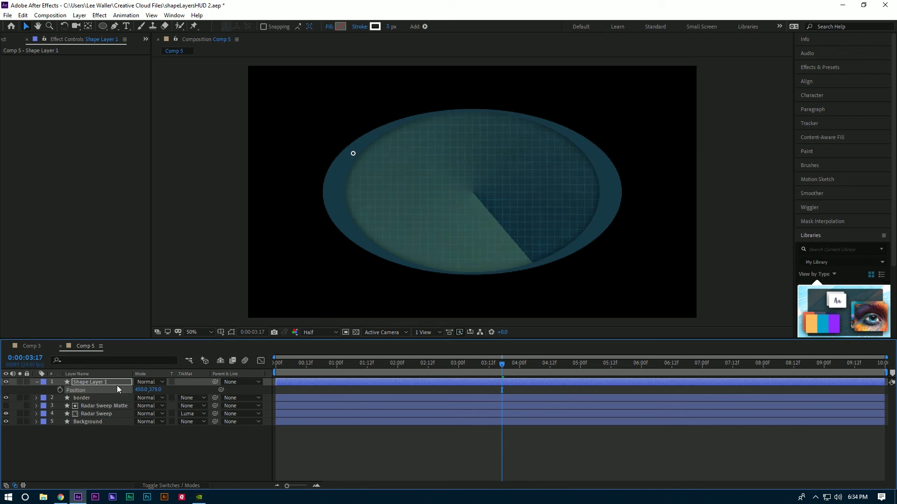
key(space)
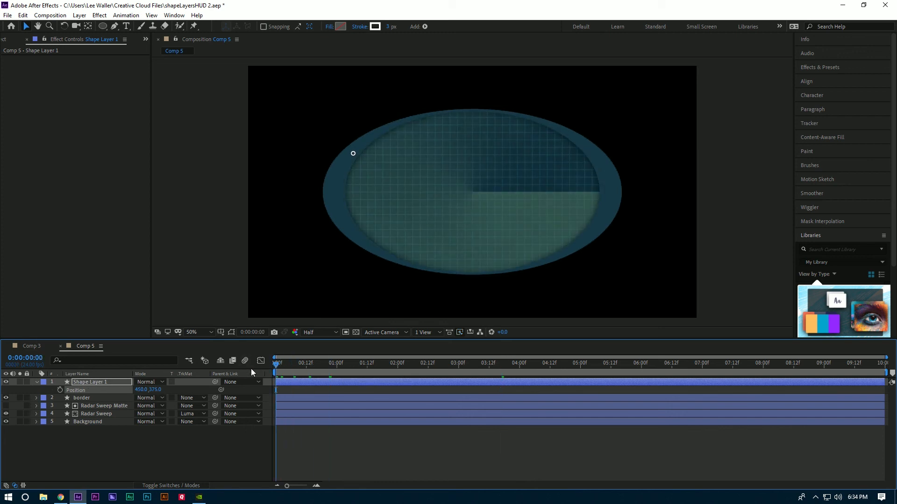
click(60, 388)
Add a second position keyframe at 0:00:08:12 that carries the circle diagonally across the radar toward the lower right, and preview the motion.
click(794, 364)
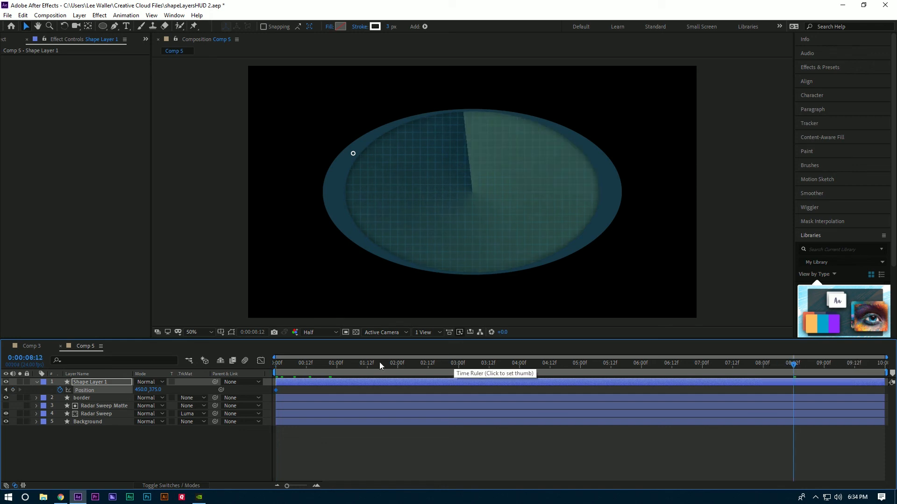
click(141, 389)
text(530)
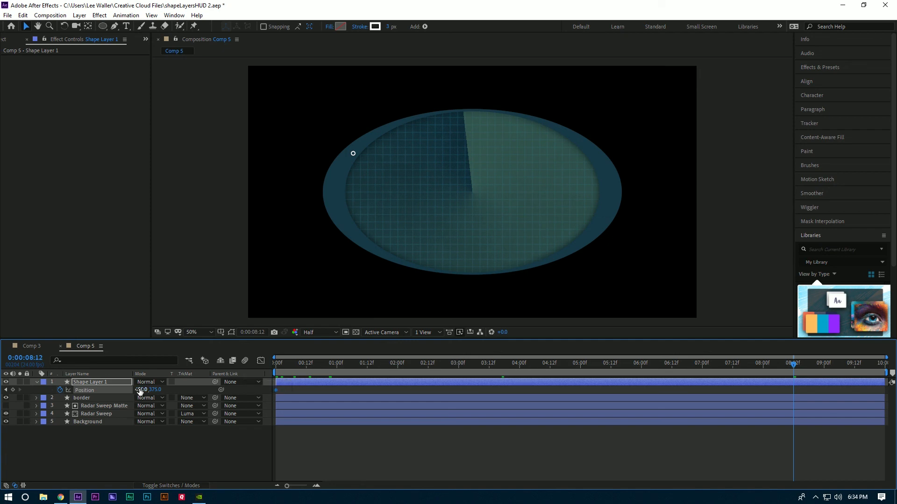
key(Return)
drag(151, 391, 327, 396)
drag(141, 391, 176, 392)
key(Home)
key(space)
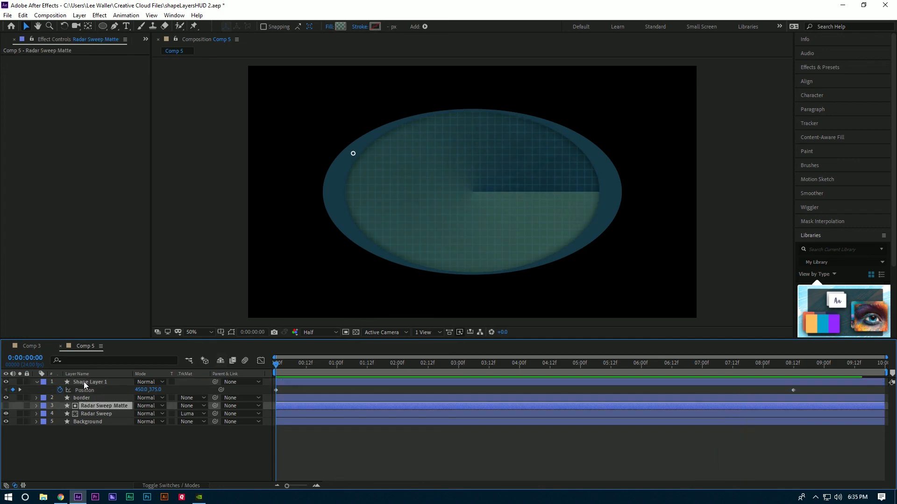
Rename Shape Layer 1 as Boagie, move it directly beneath the border layer, and preview the result.
click(83, 382)
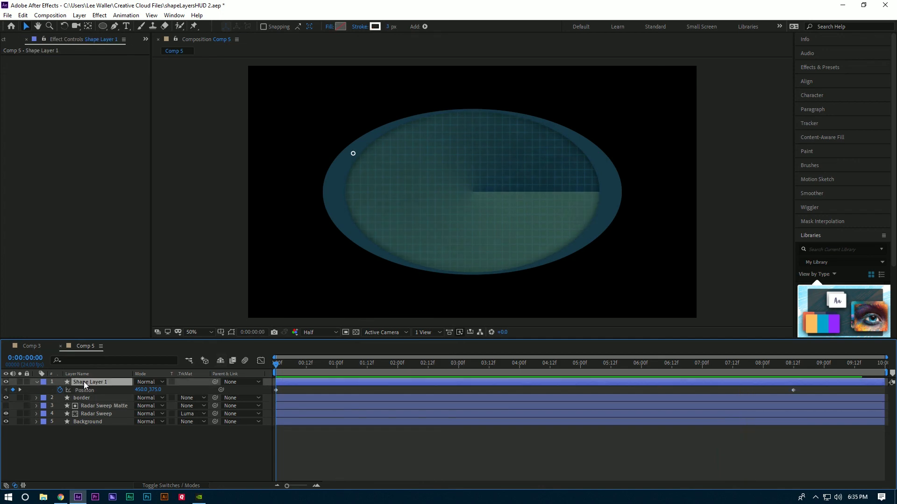
key(Return)
text(Boagie)
key(Return)
drag(84, 382, 90, 402)
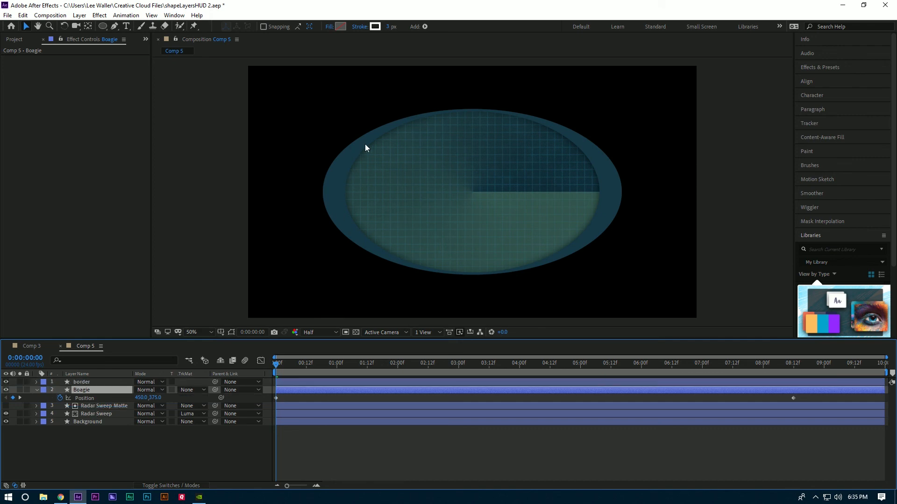
drag(295, 366, 338, 358)
key(space)
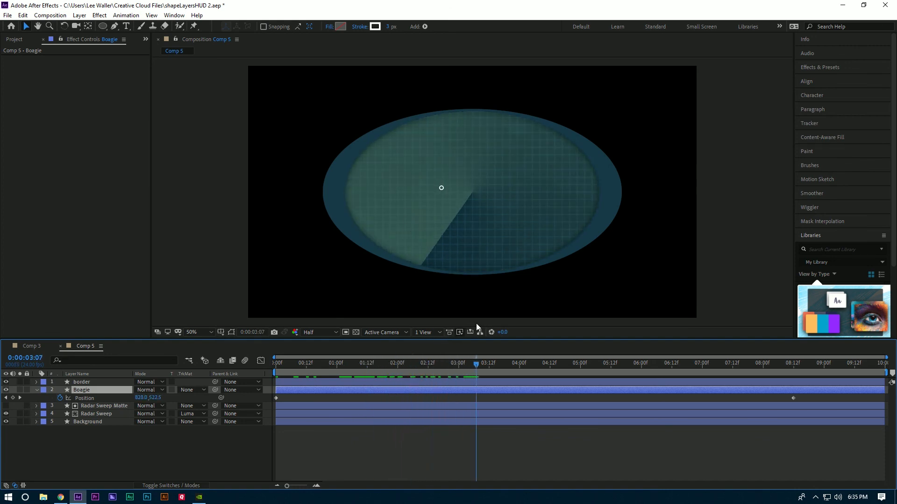
Duplicate the Radar Sweep Matte layer, place the copy directly above Boagie, and rename it Boagie Matte.
click(103, 405)
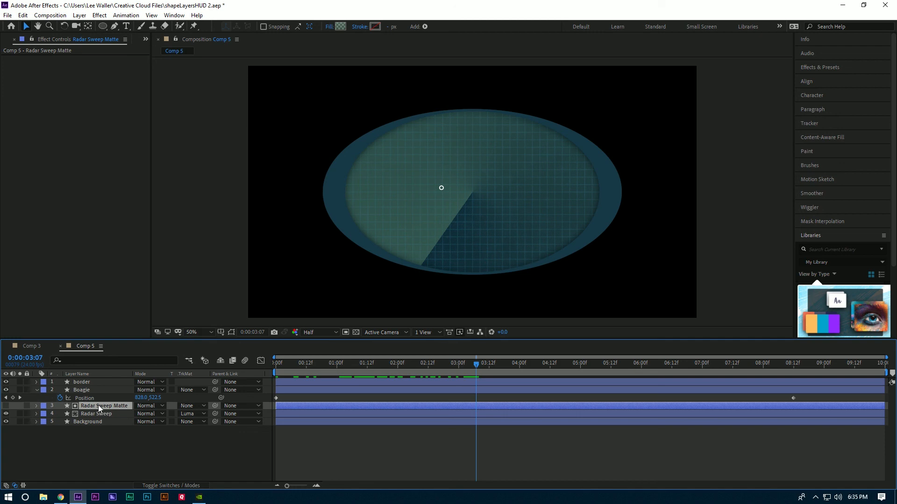
key(ctrl+d)
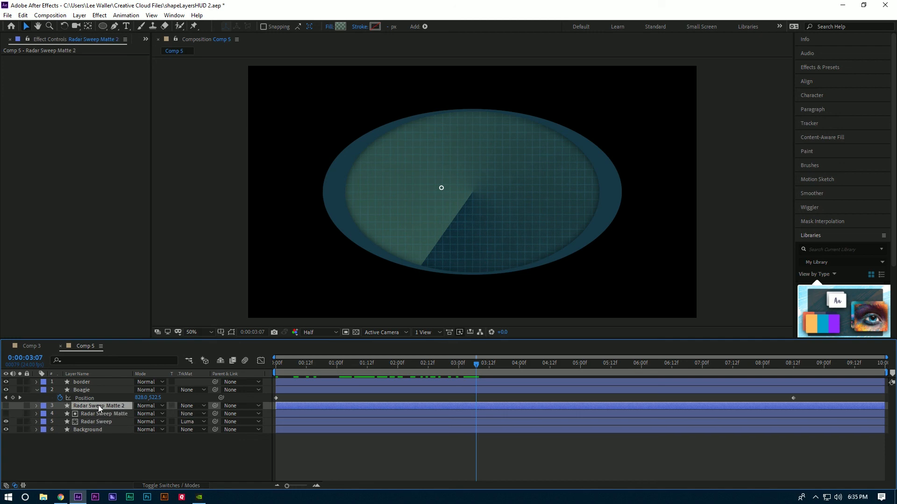
drag(99, 405, 97, 387)
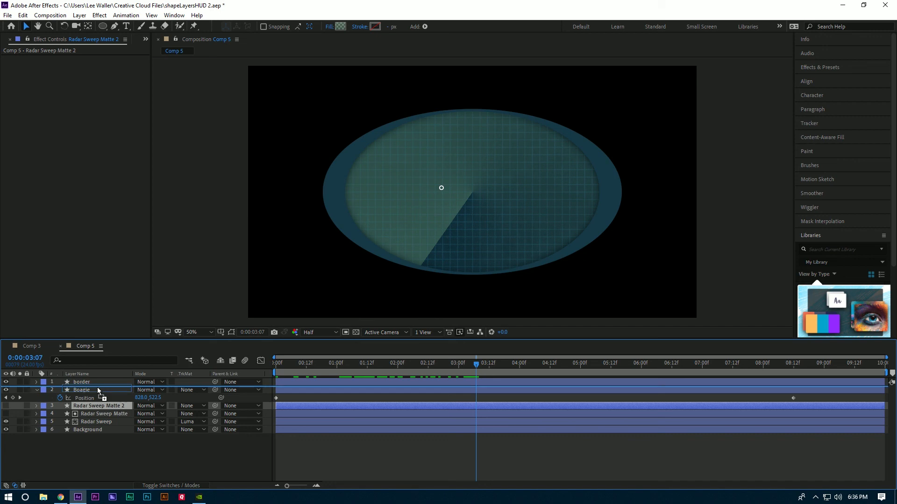
drag(98, 390, 99, 389)
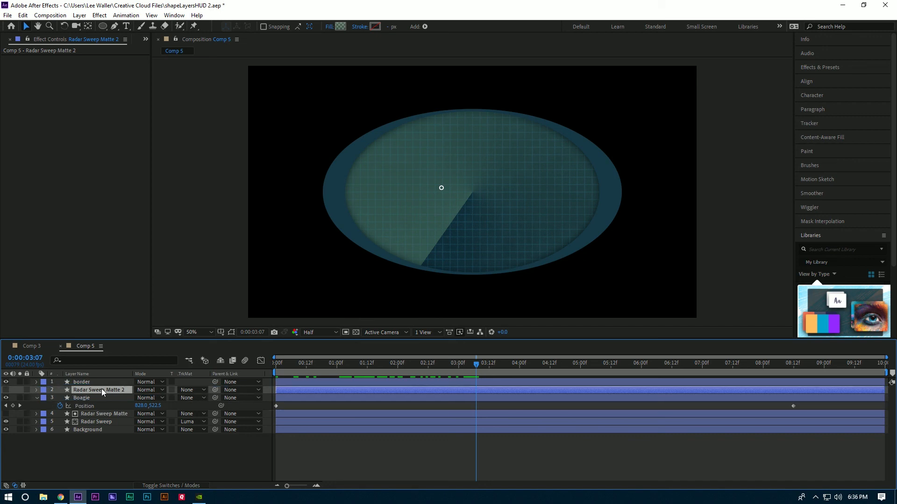
key(Return)
text(Boagie Matte)
key(Return)
Set the Boagie layer's track matte to Luma Matte "Boagie Matte" and preview the animation from the start.
click(90, 397)
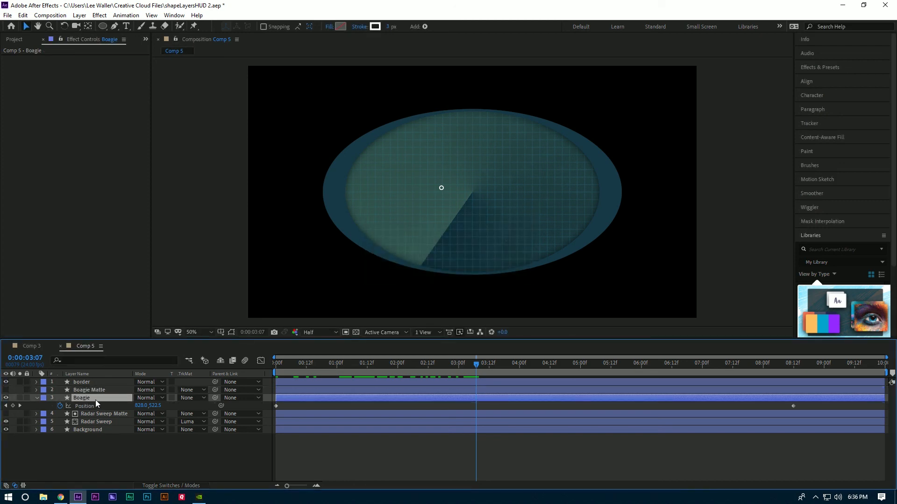
click(37, 398)
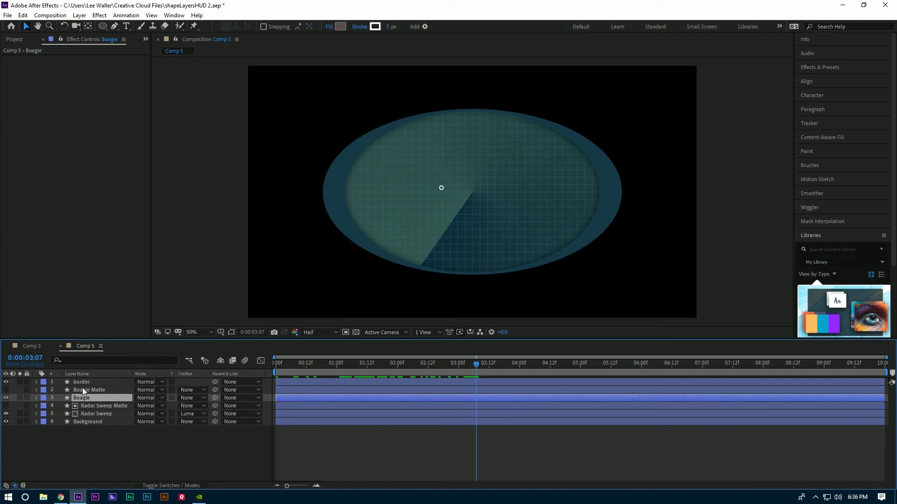
click(192, 398)
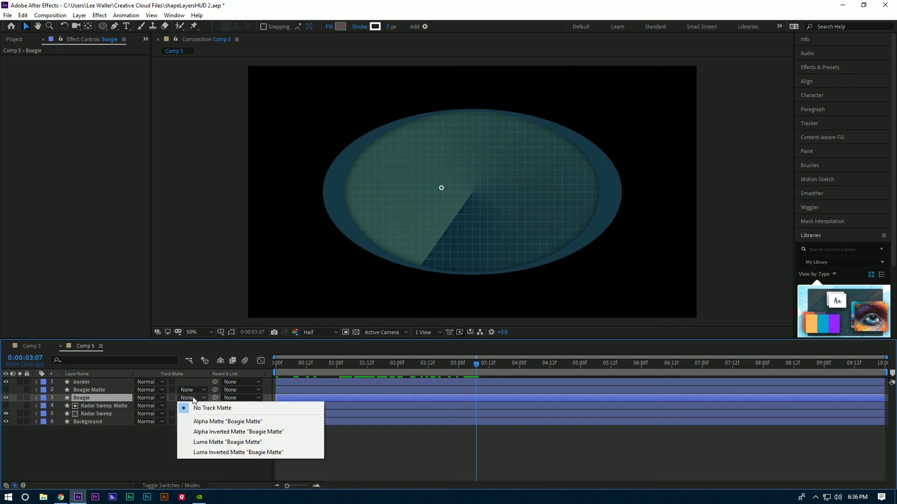
click(217, 443)
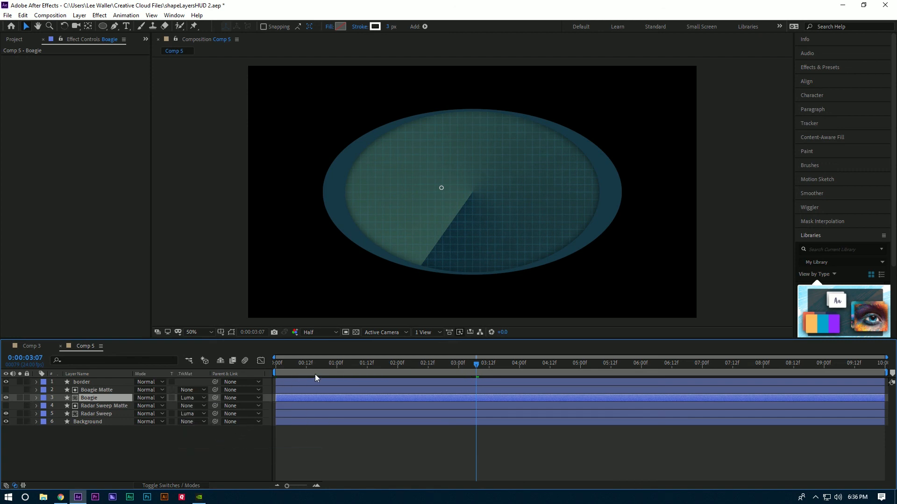
drag(314, 364, 270, 362)
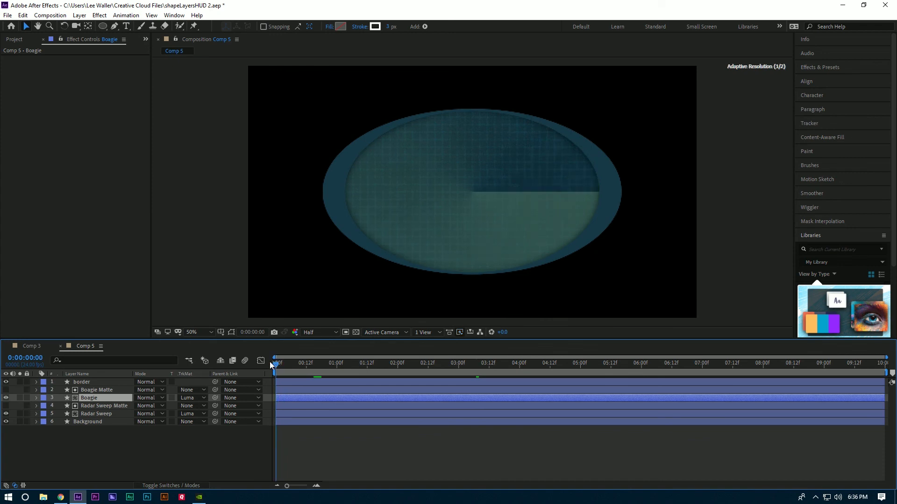
key(space)
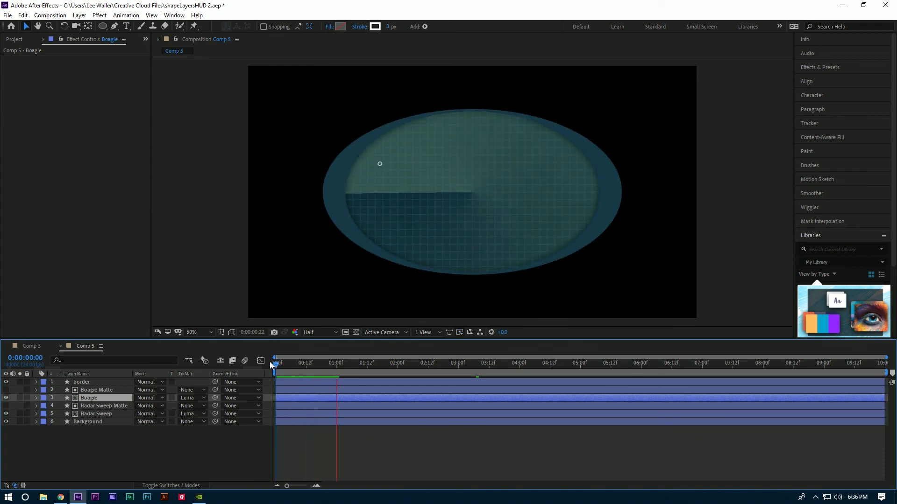